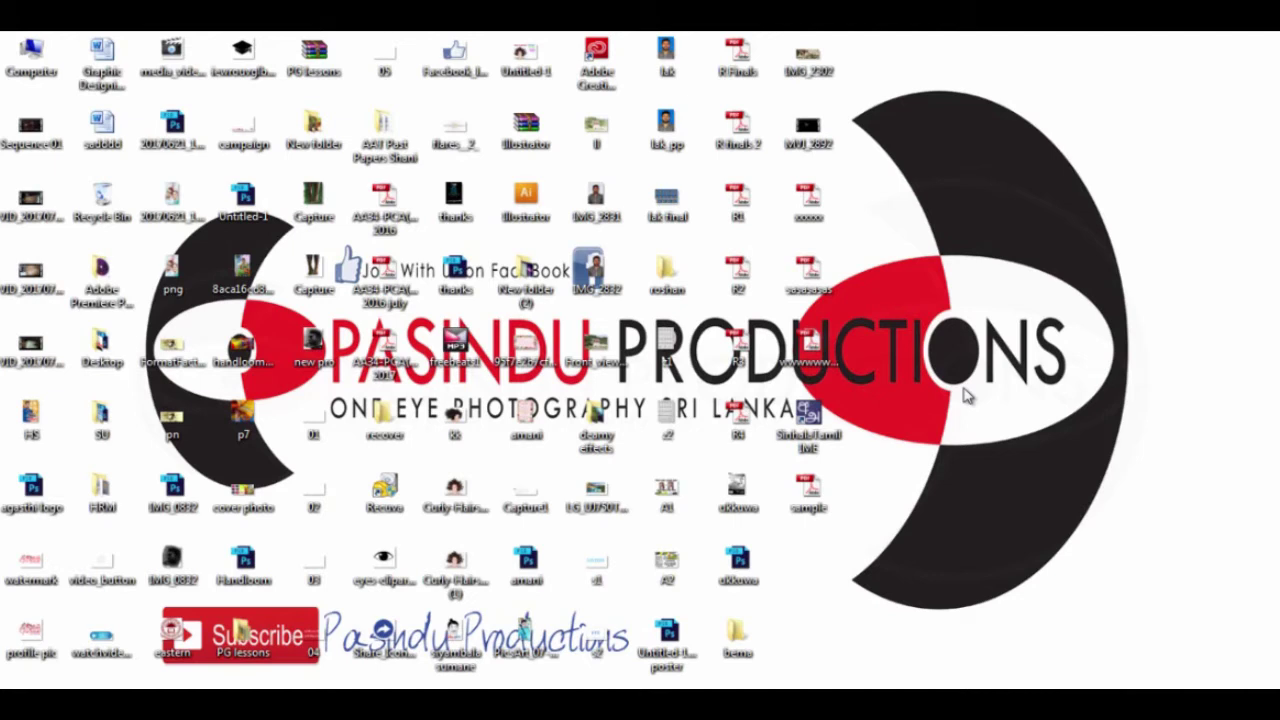
Open Green leaf wallpaper 11681.jpg, a leaf photo with only a Background layer
click(966, 680)
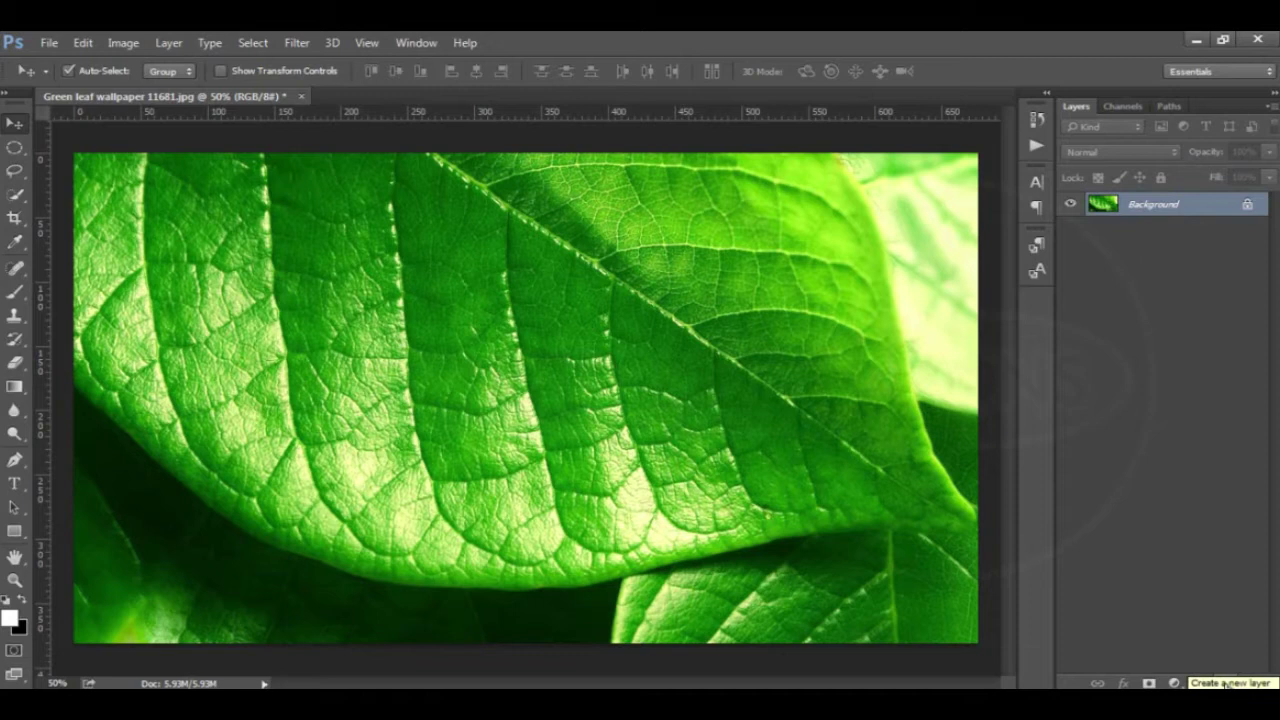
Add an empty Layer 1 and draw a small circular selection on the leaf's left half
click(1226, 684)
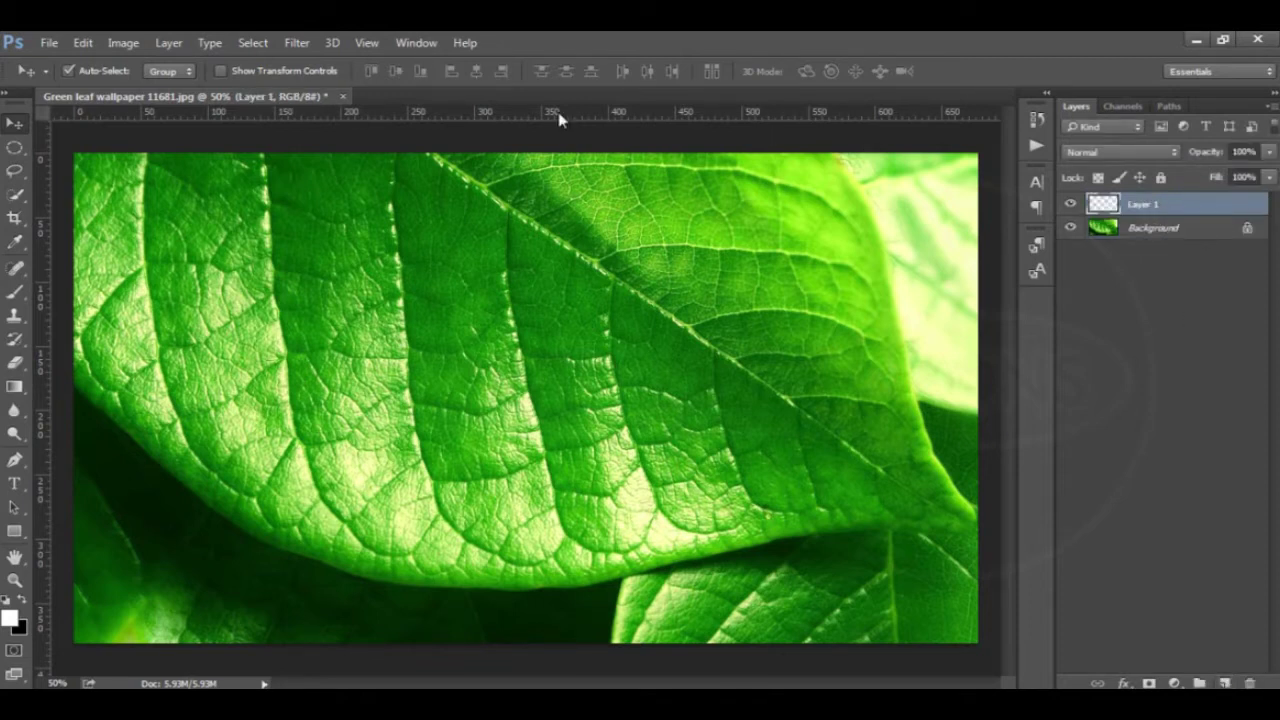
click(14, 149)
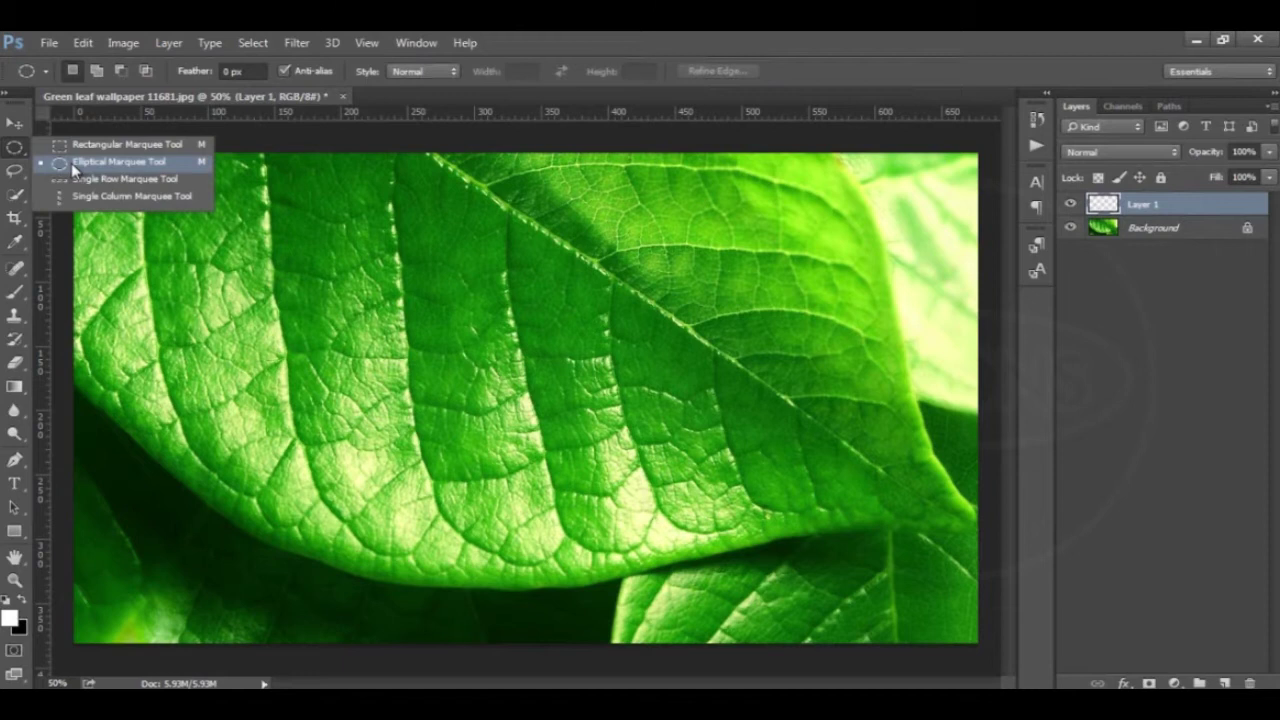
click(71, 163)
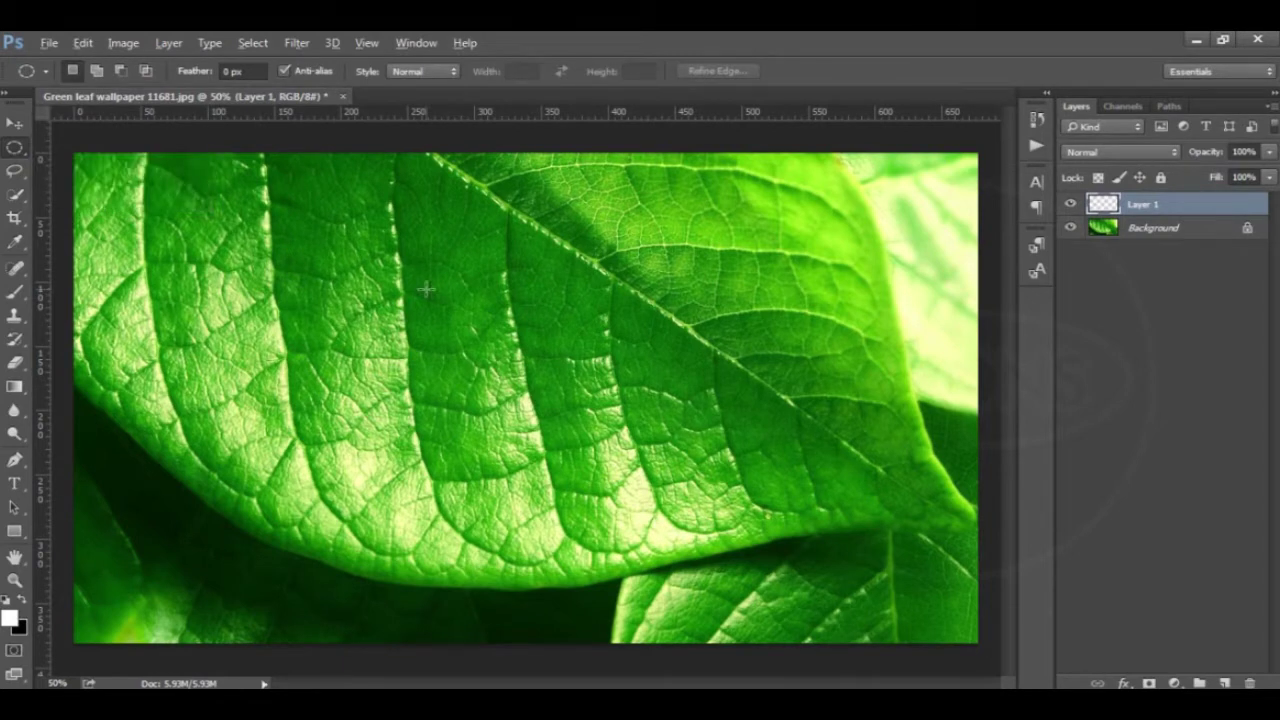
drag(426, 289, 455, 324)
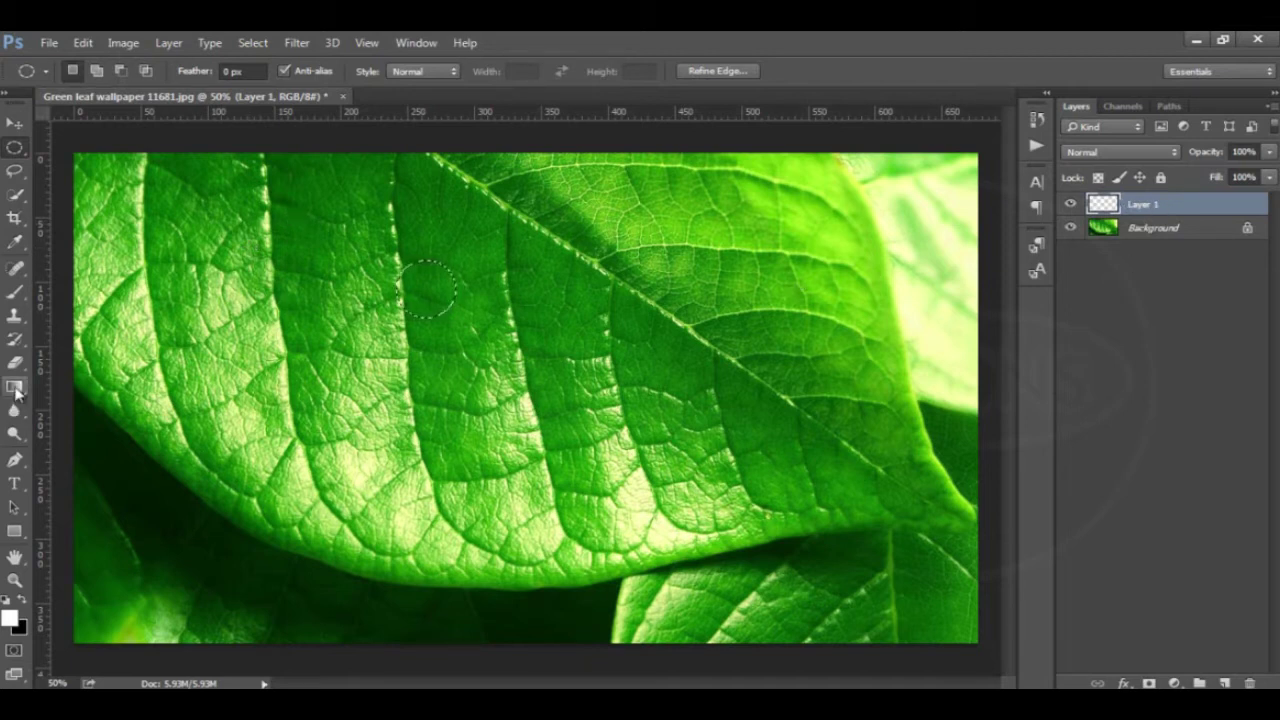
click(15, 389)
Fill the circle with a black-white gradient from its top-left edge, then deselect it
click(131, 73)
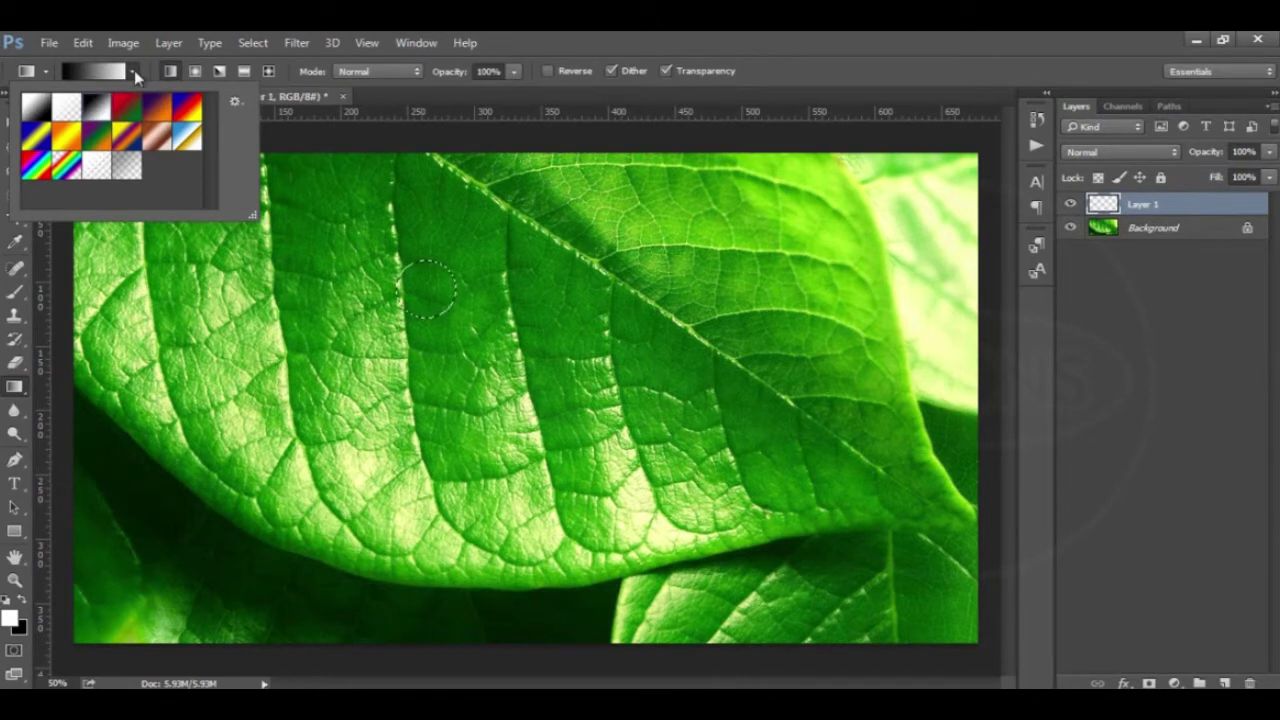
click(134, 70)
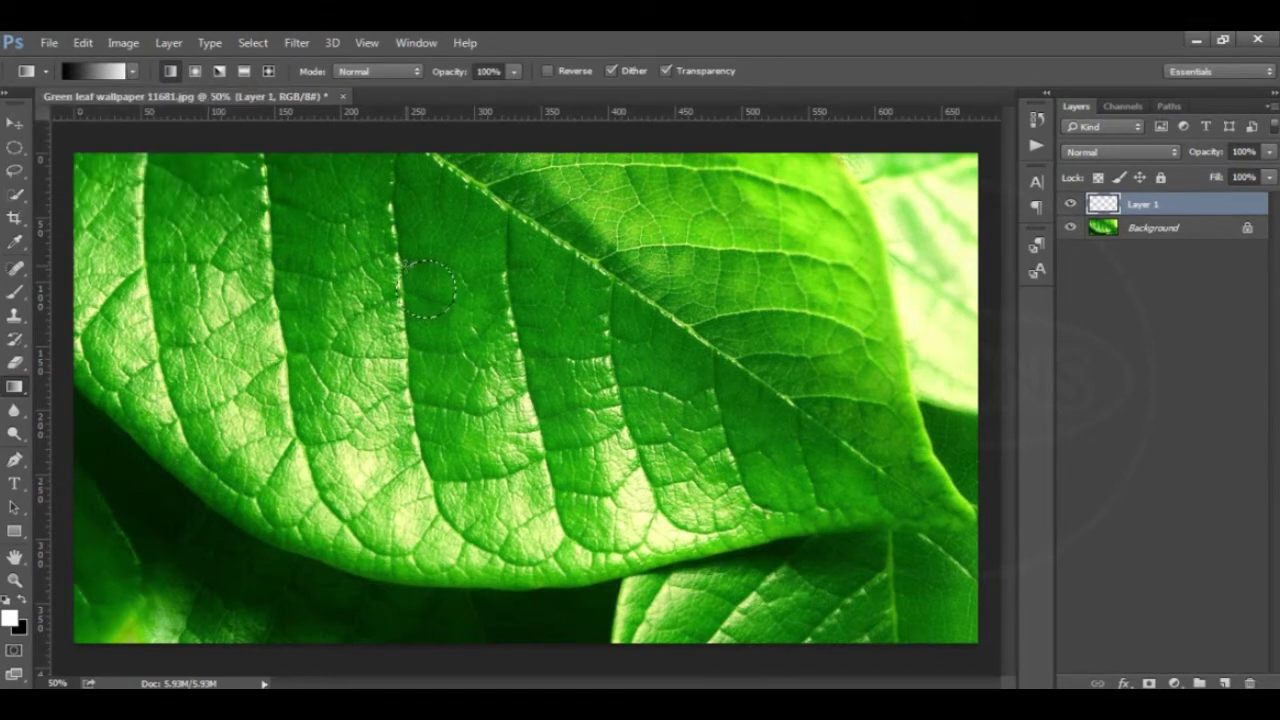
drag(404, 265, 448, 313)
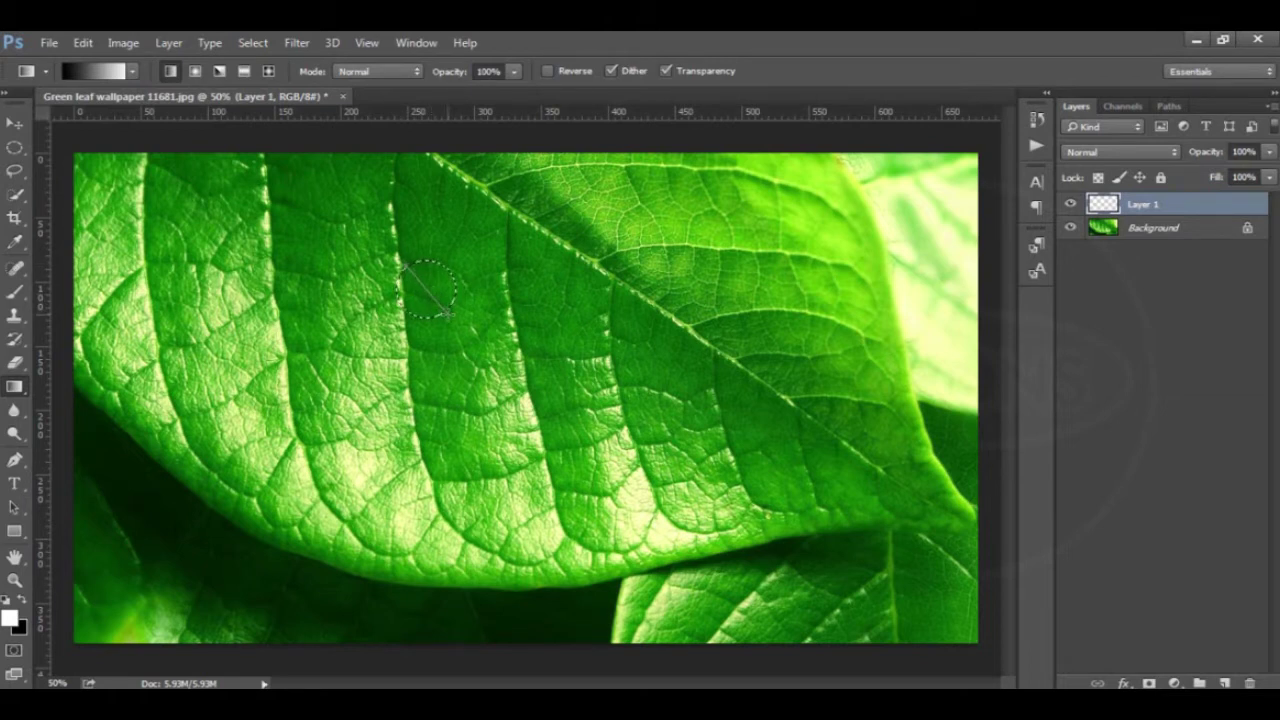
drag(448, 313, 448, 313)
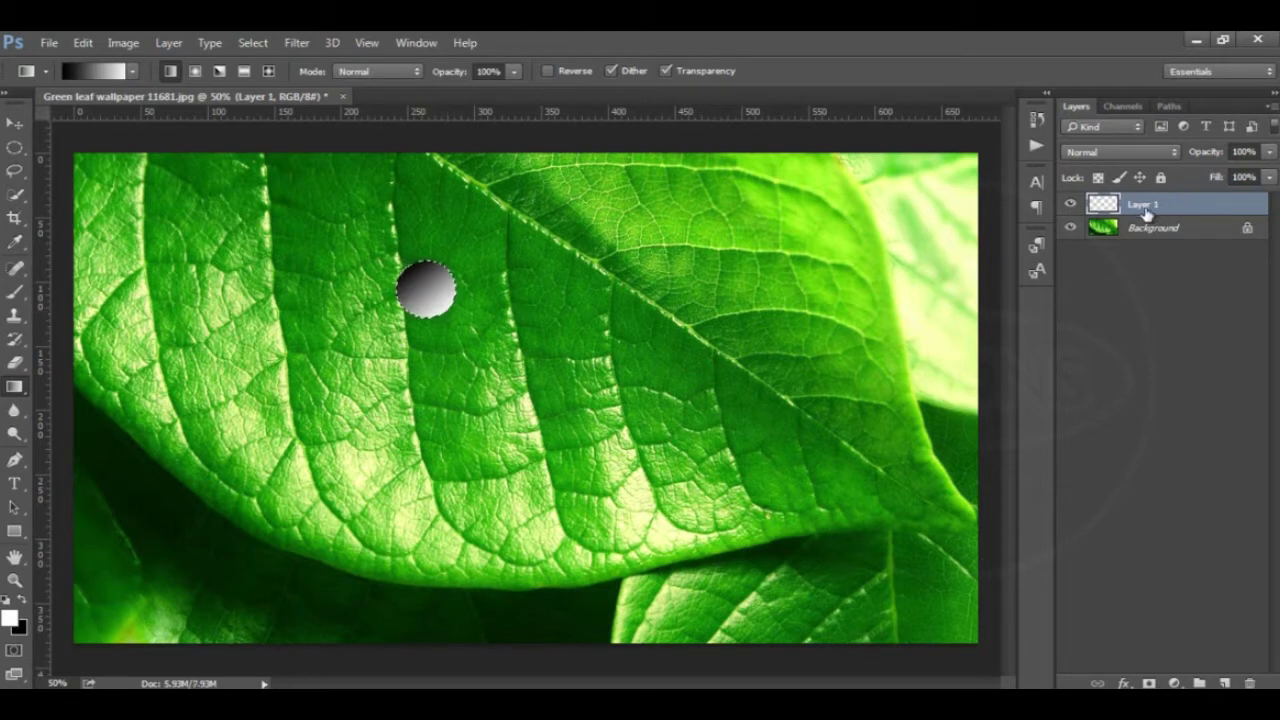
click(252, 43)
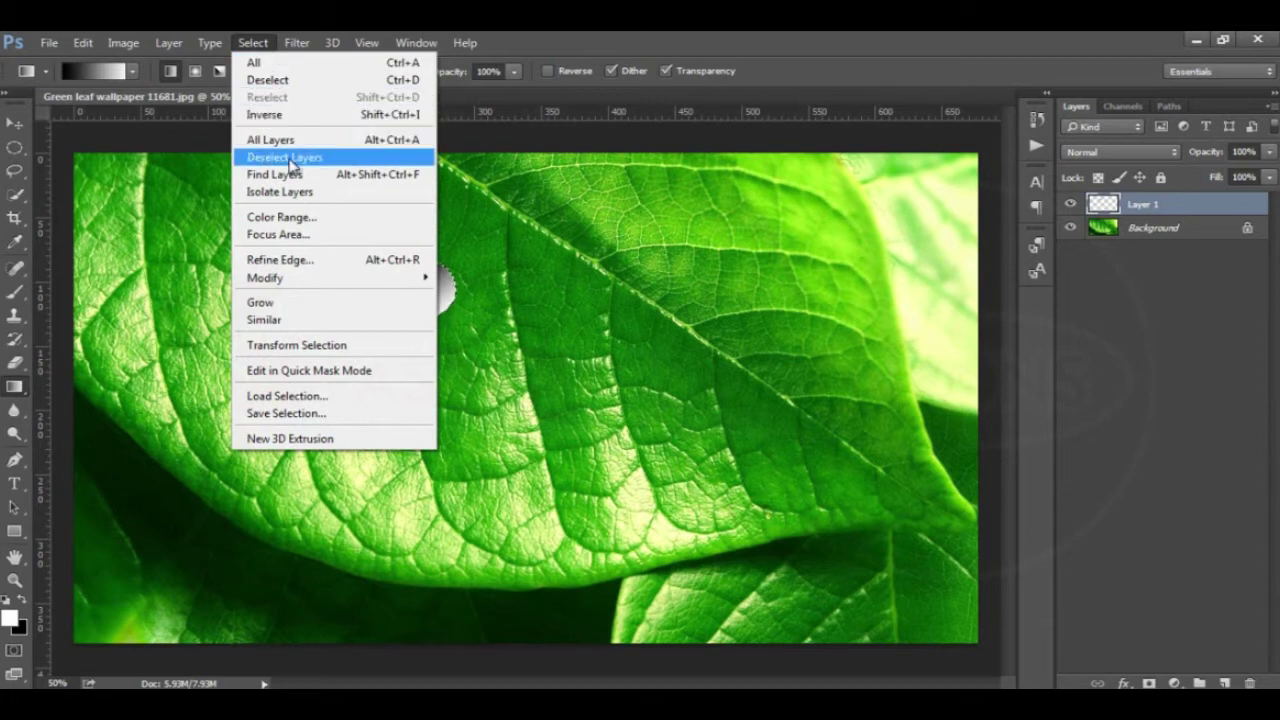
click(292, 80)
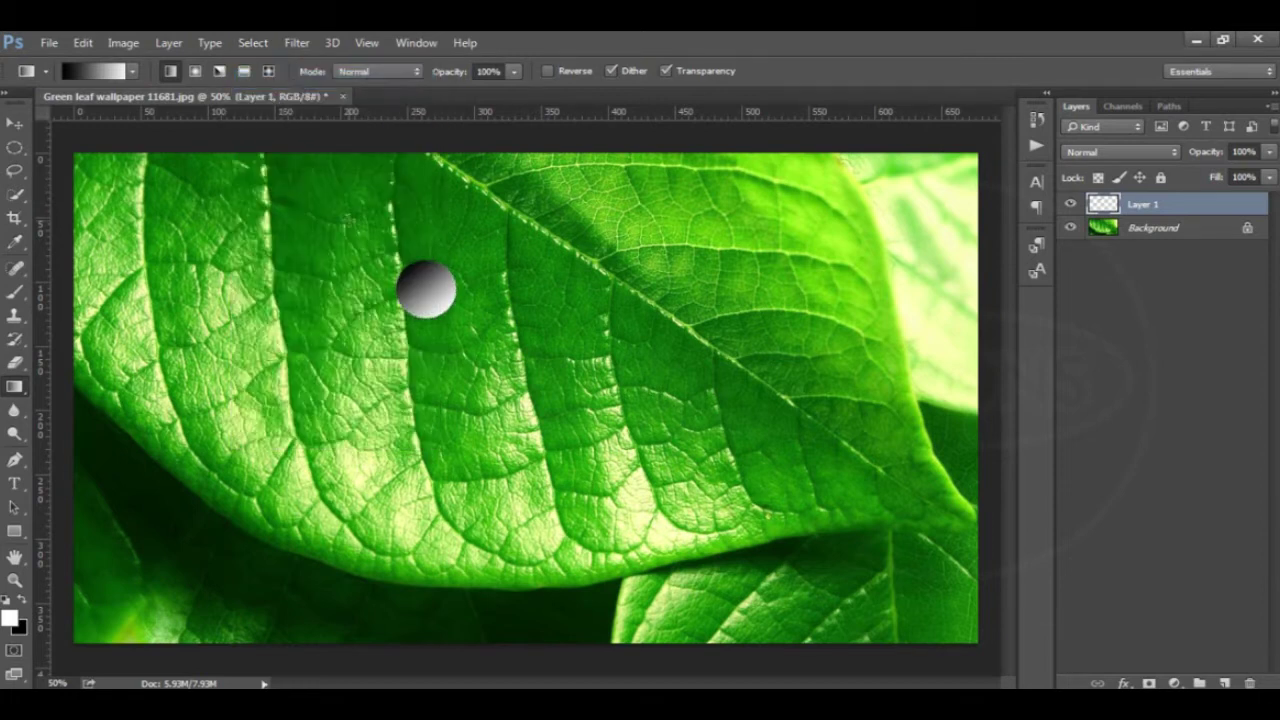
Nudge the circle lower and to the right, and set Layer 1 blending to Overlay
click(15, 125)
mouse_move(423, 289)
mouse_down()
mouse_move(565, 297)
mouse_move(468, 290)
mouse_up()
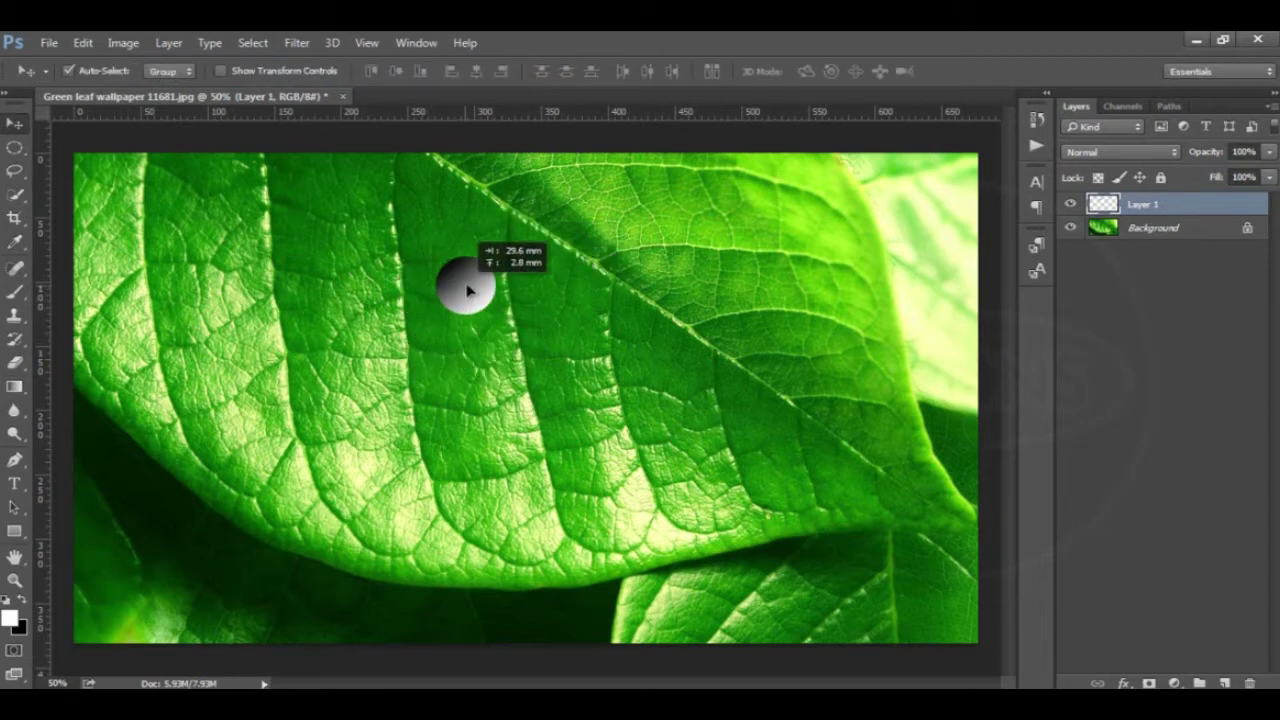
drag(468, 290, 455, 315)
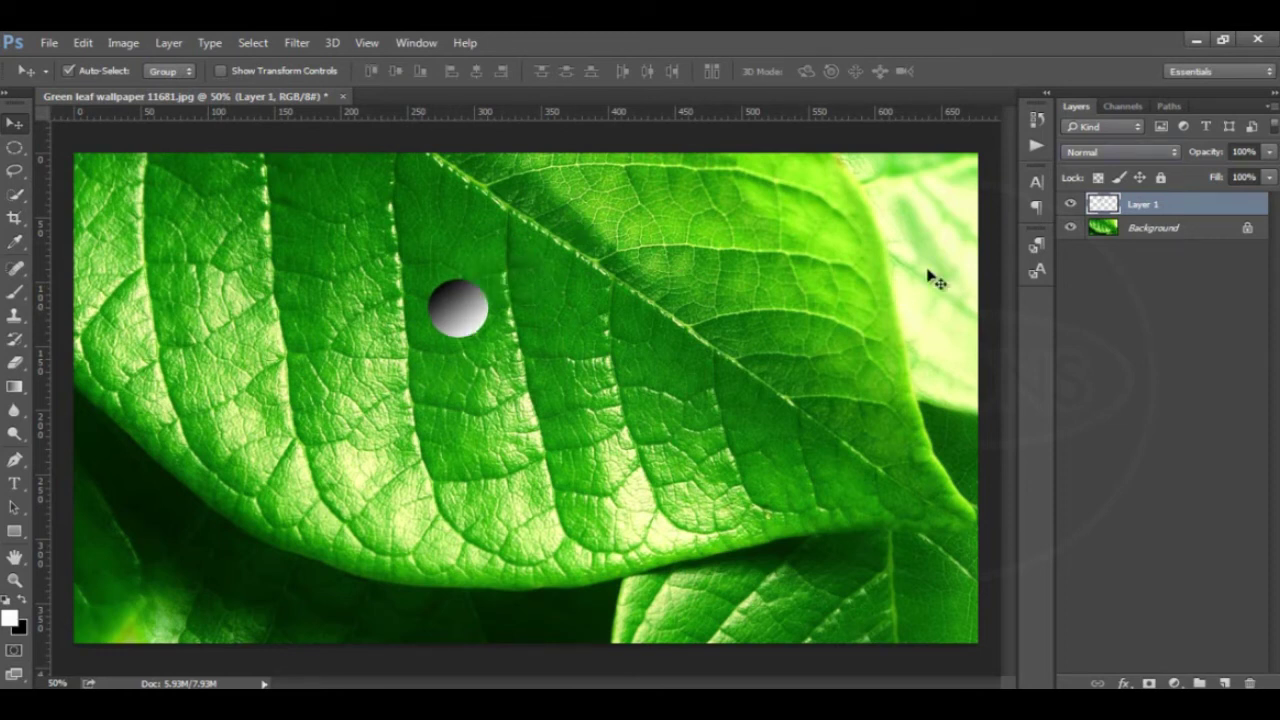
click(1143, 150)
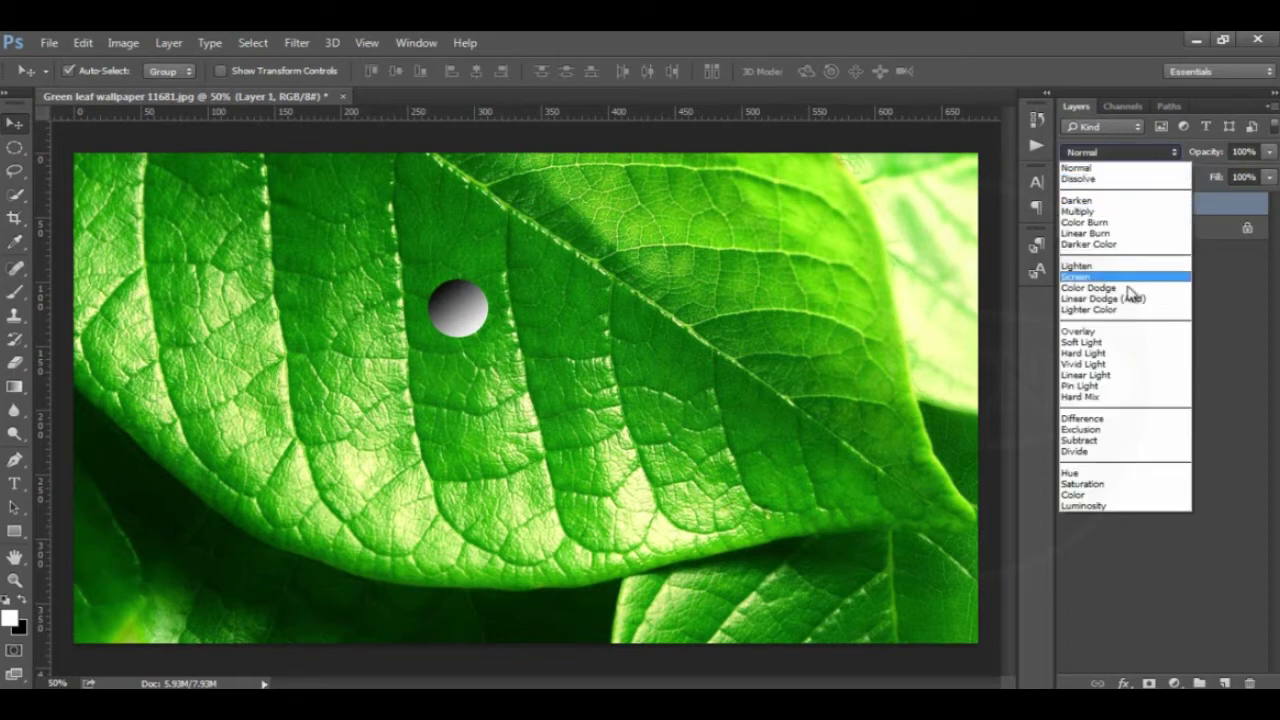
click(1127, 332)
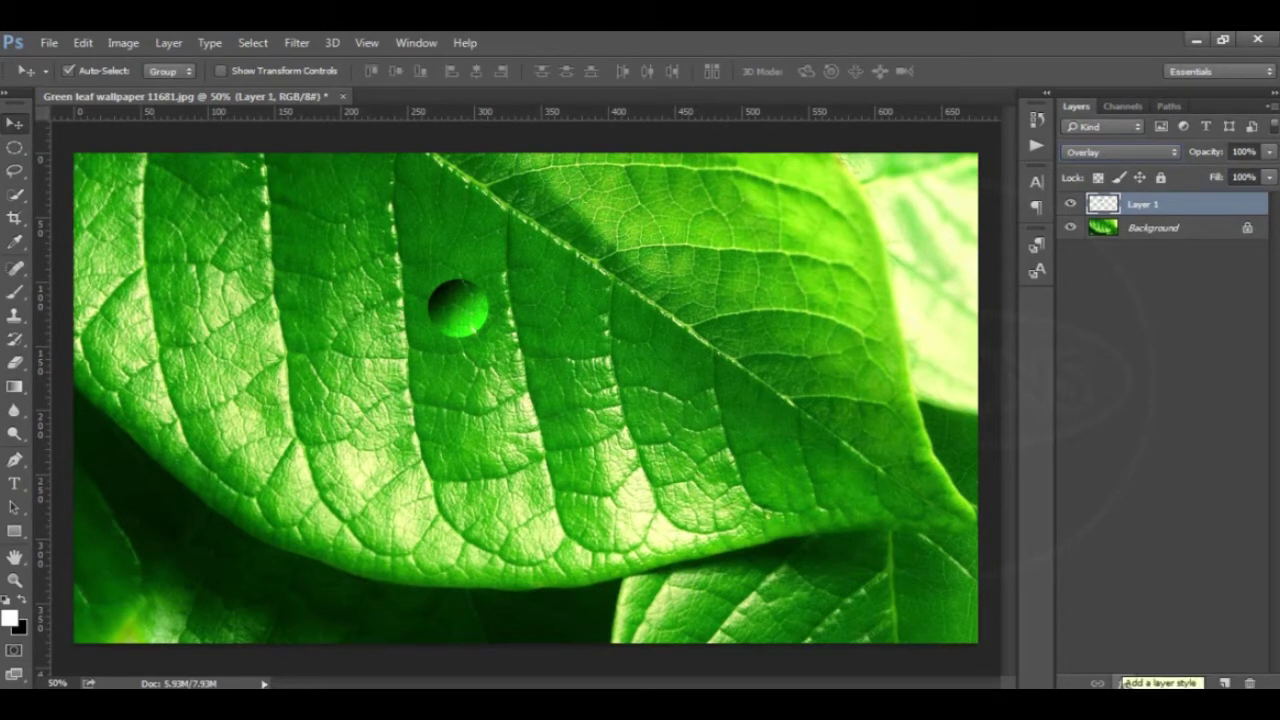
Open Layer 1's blending options and enable the Inner Shadow effect
click(1122, 684)
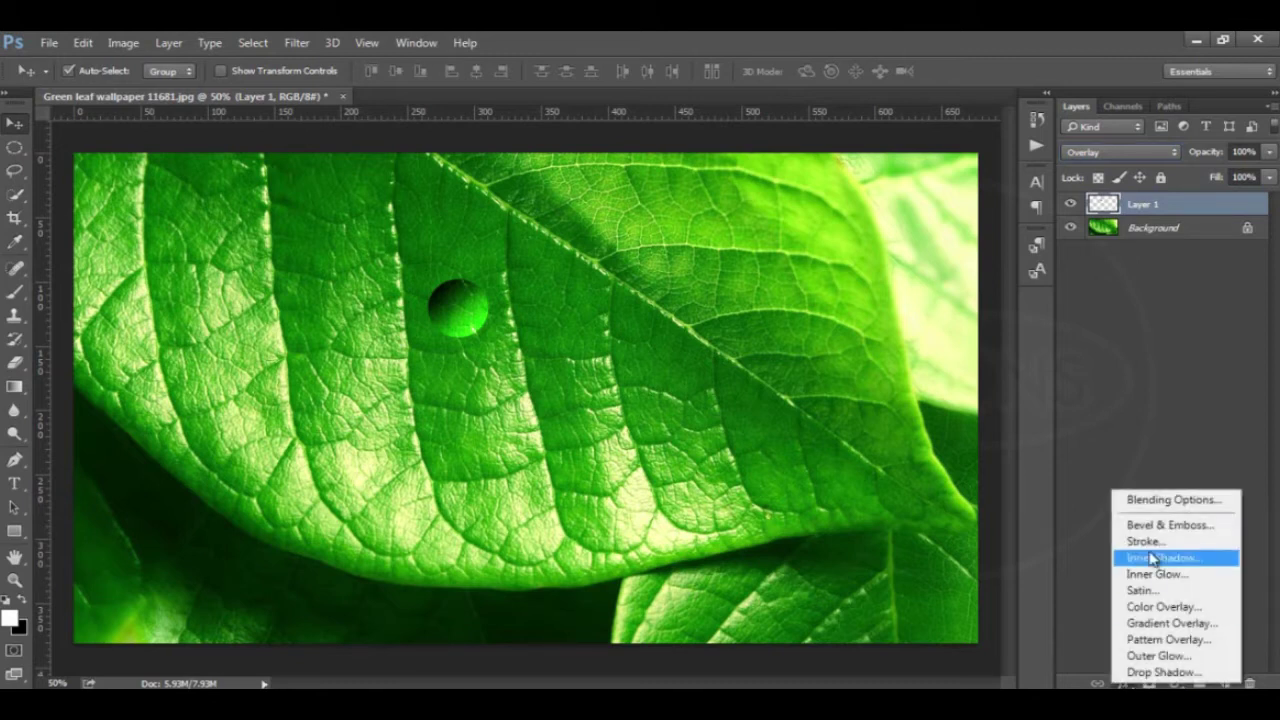
click(1170, 500)
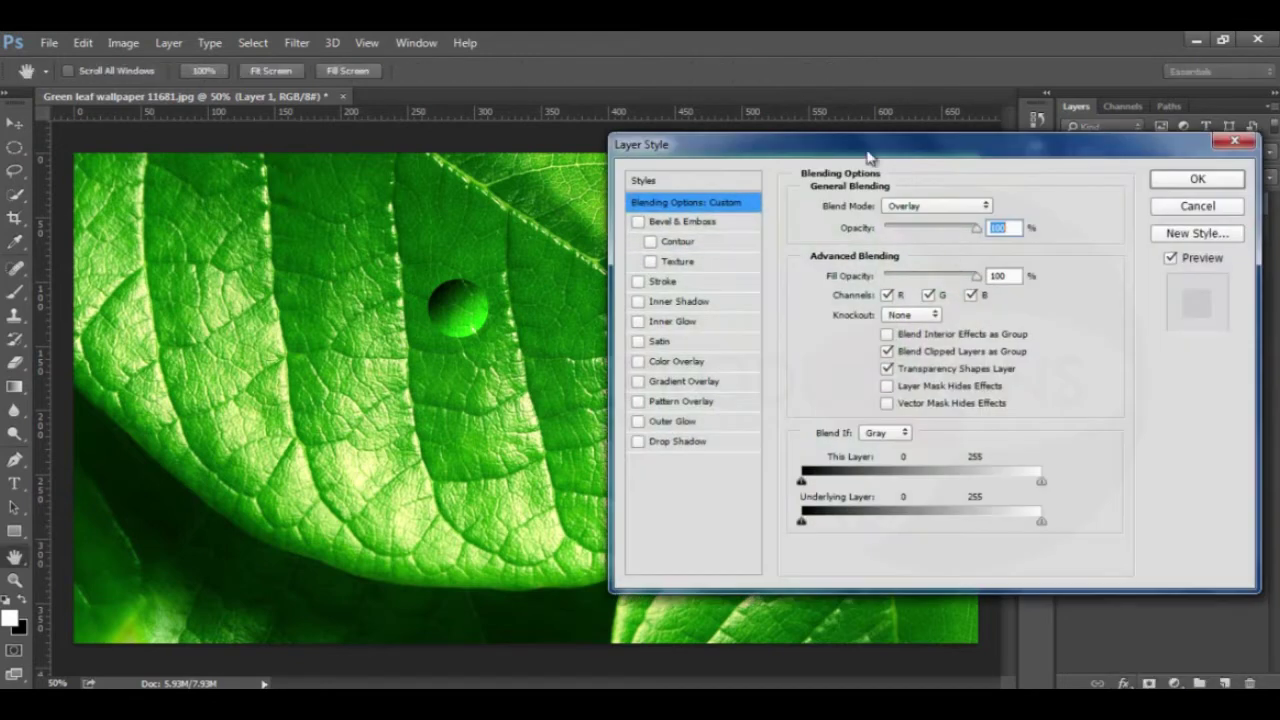
drag(868, 151, 852, 133)
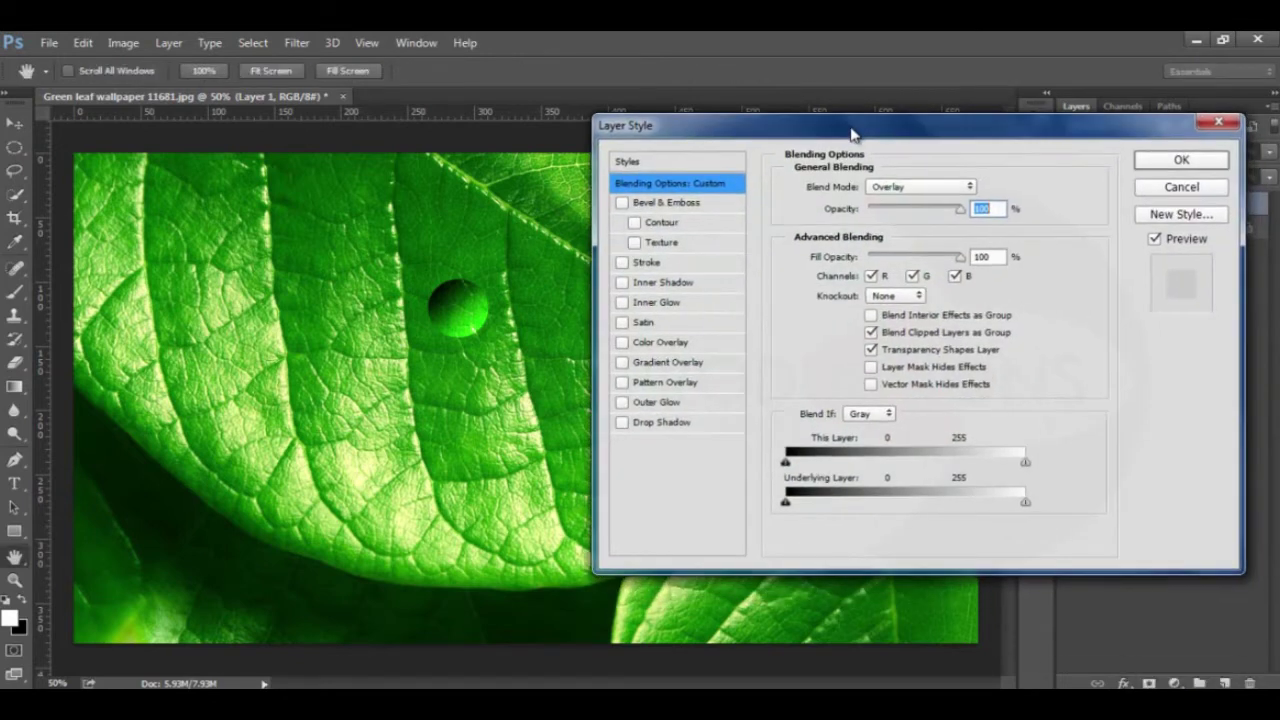
click(623, 285)
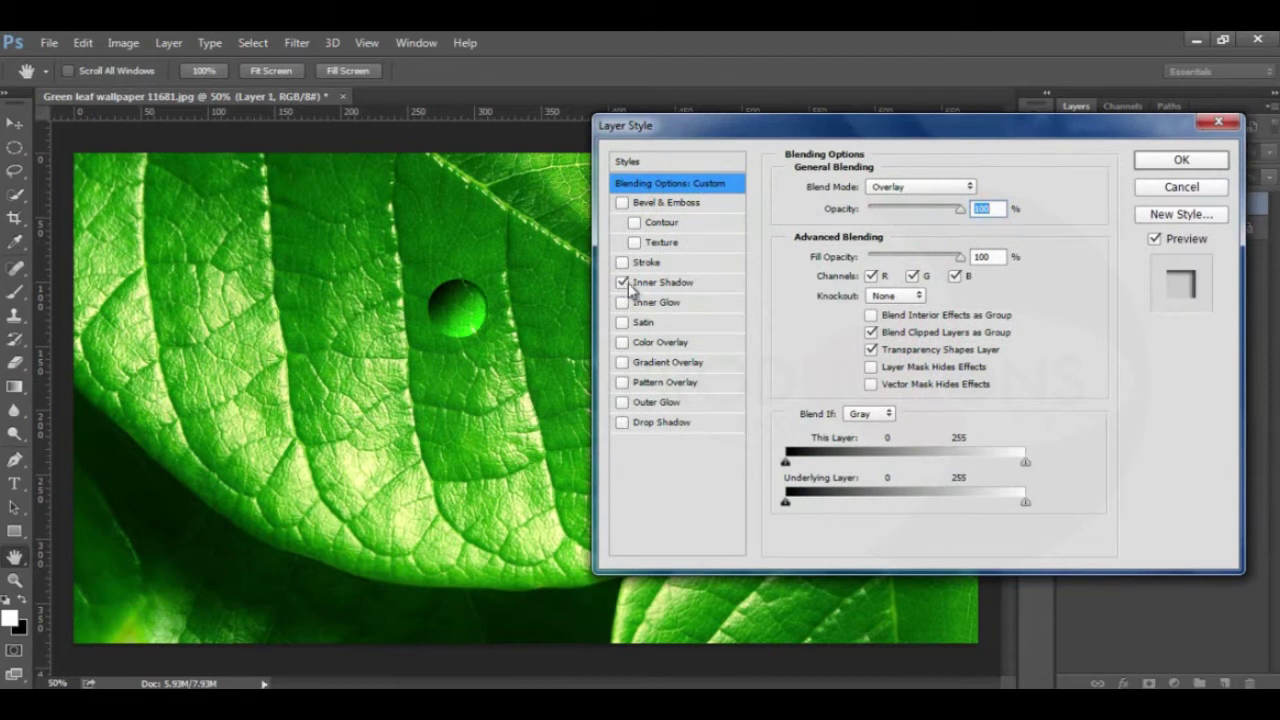
click(665, 284)
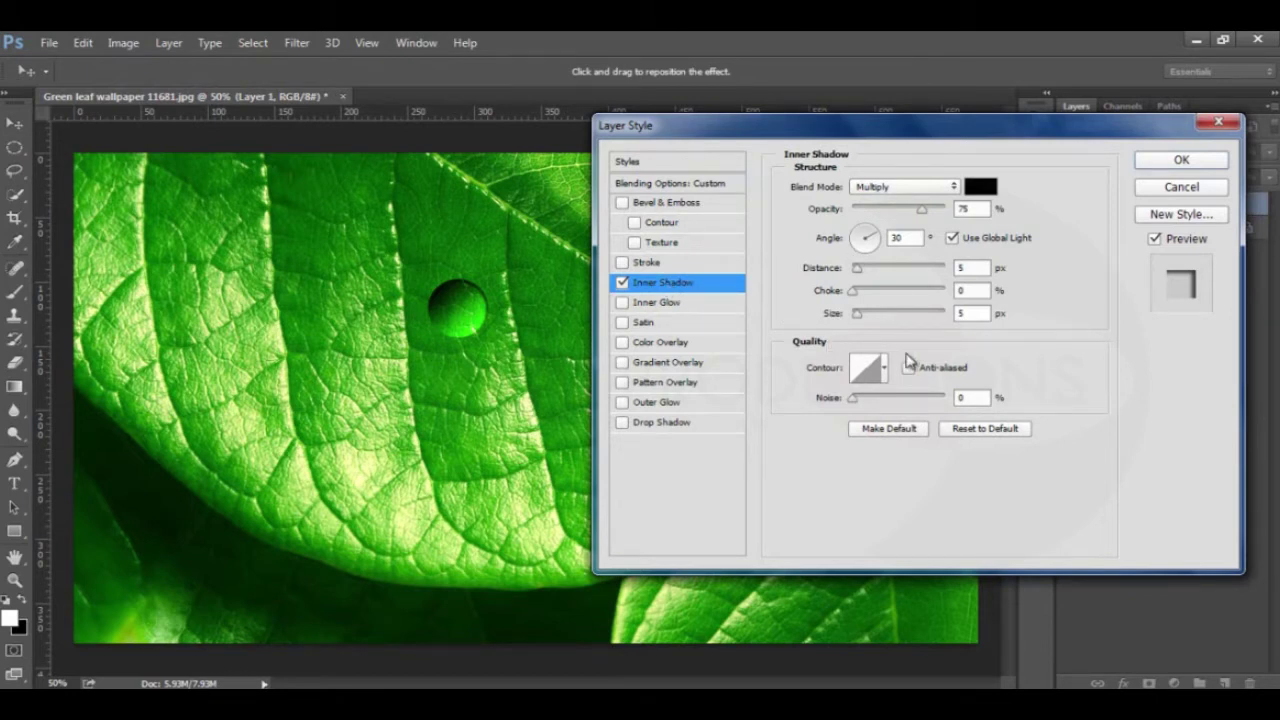
Set Inner Shadow to 24% opacity, -40° angle, 13 px distance, 18 px size; enable Drop Shadow
drag(923, 212, 893, 216)
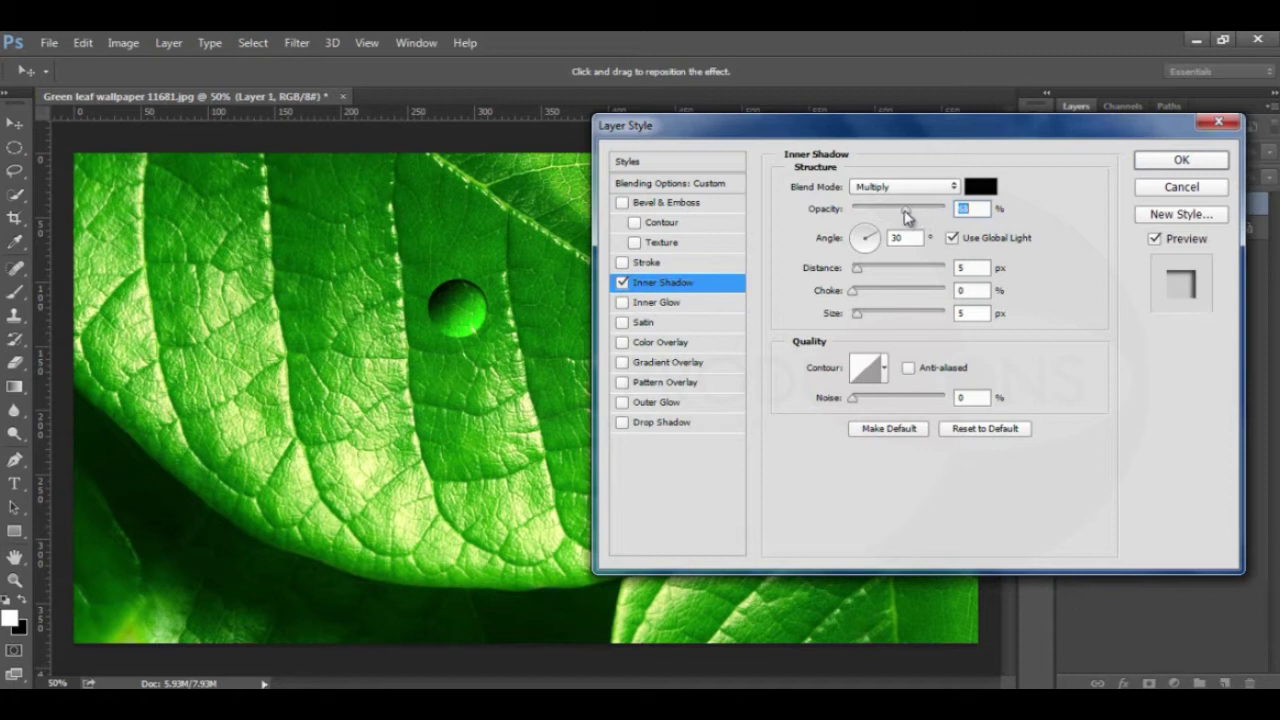
click(952, 238)
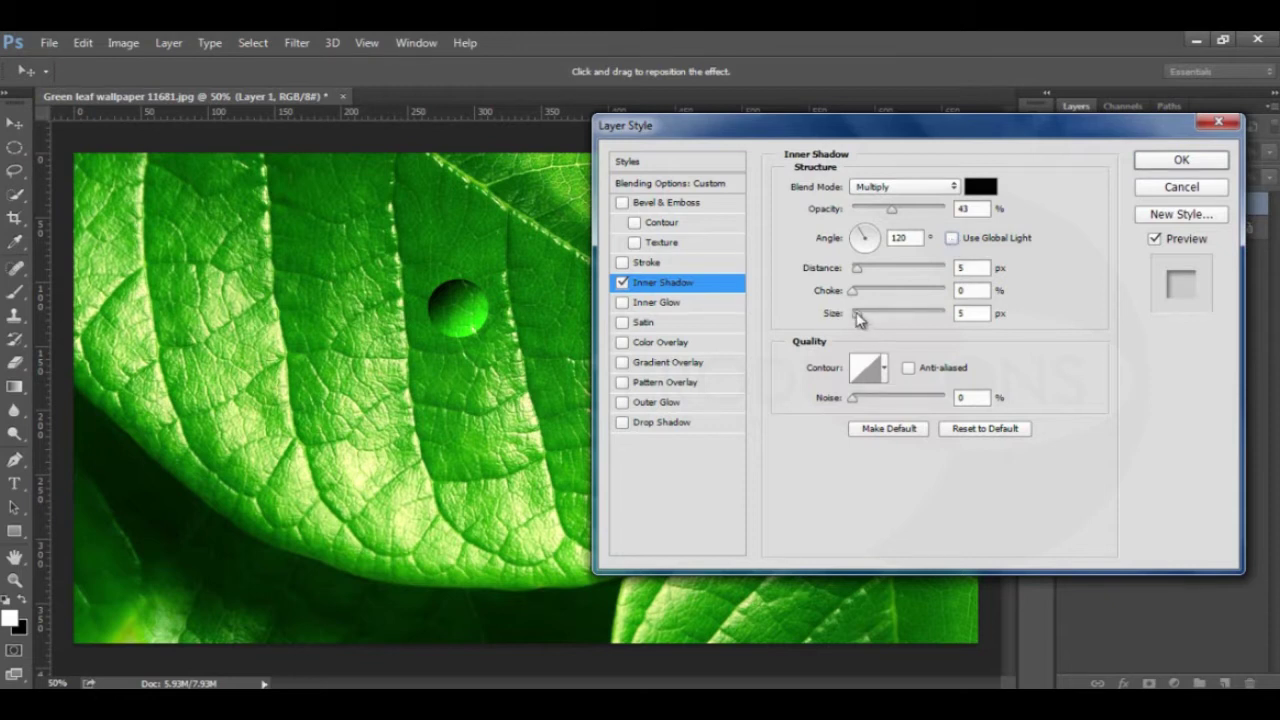
drag(857, 314, 865, 316)
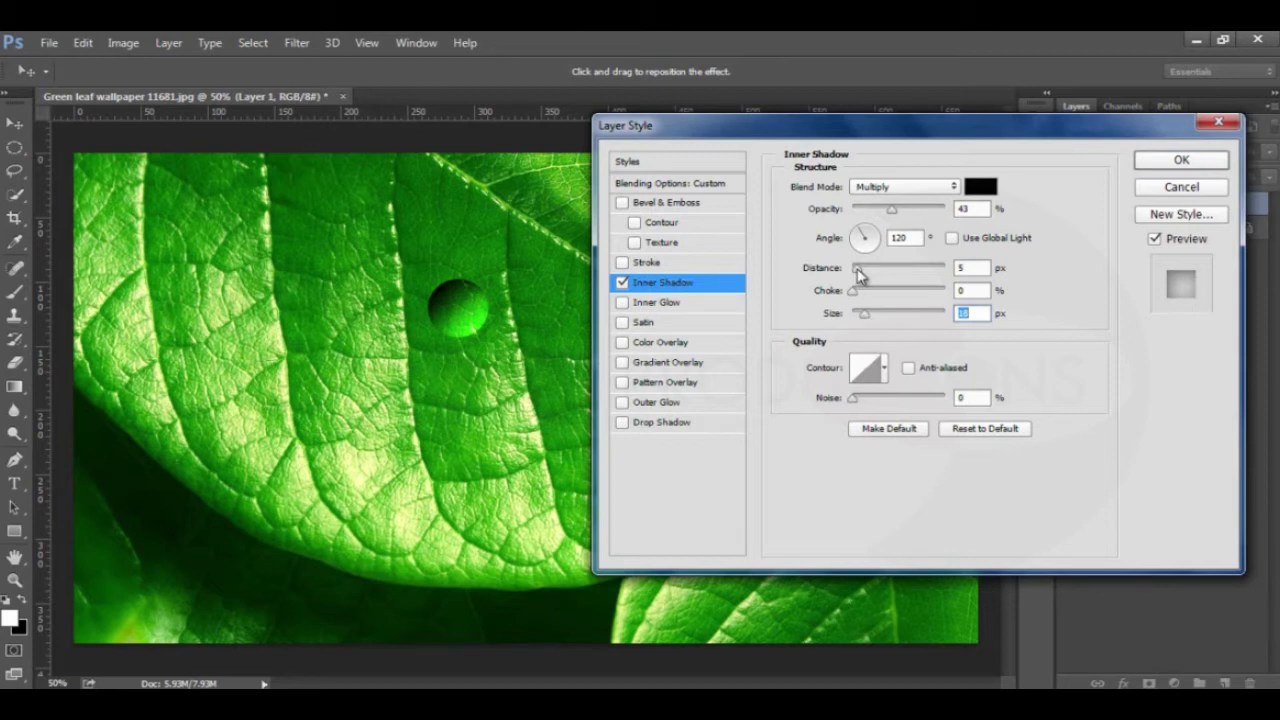
drag(857, 270, 866, 272)
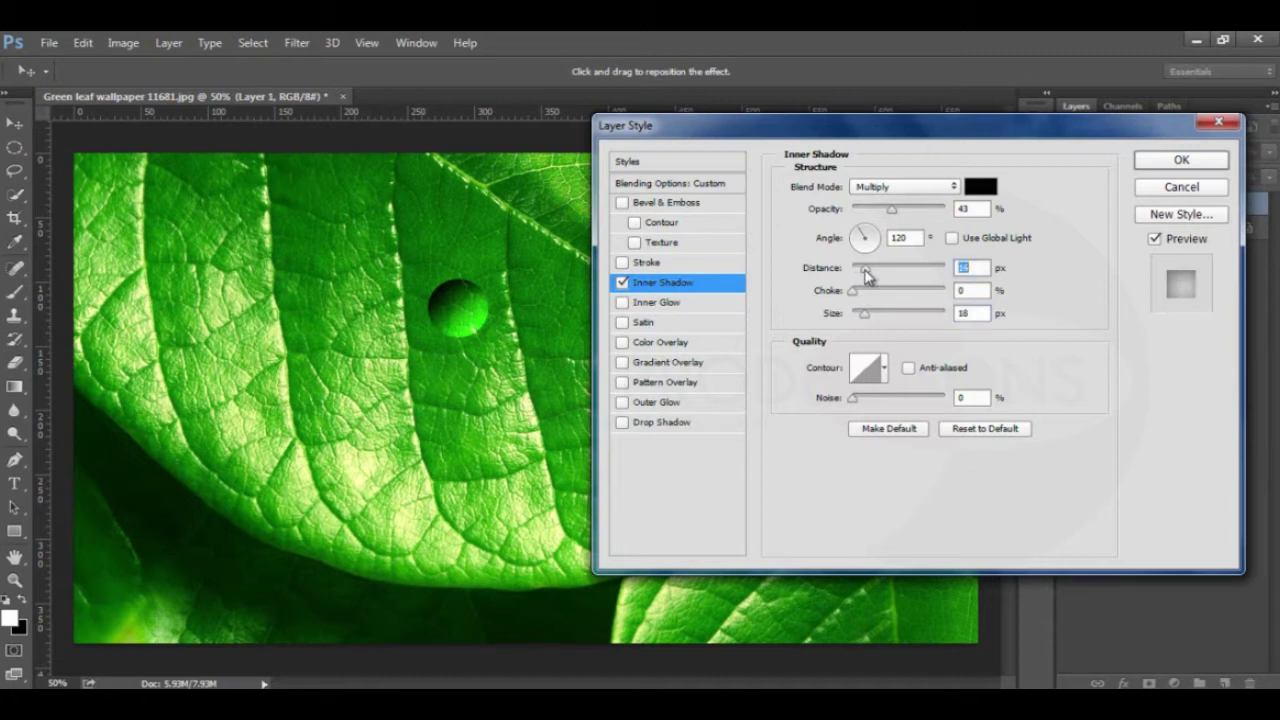
click(891, 209)
drag(892, 213, 875, 214)
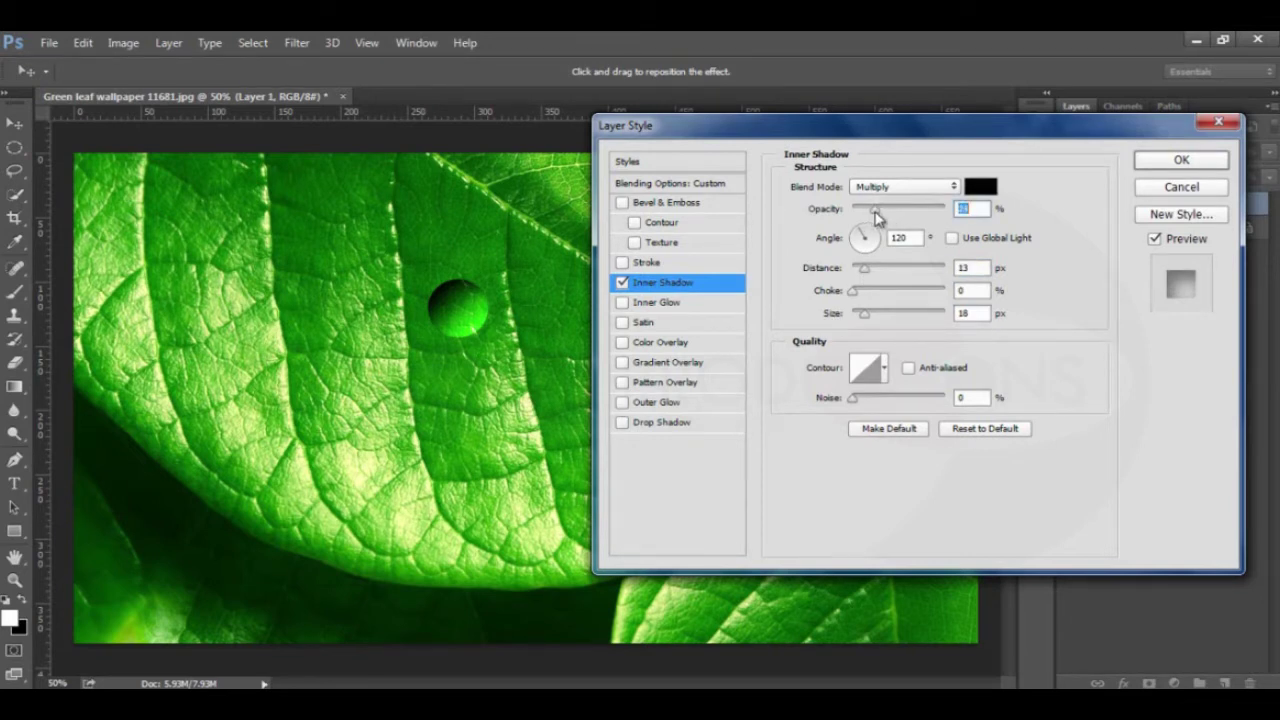
double_click(915, 241)
text(-)
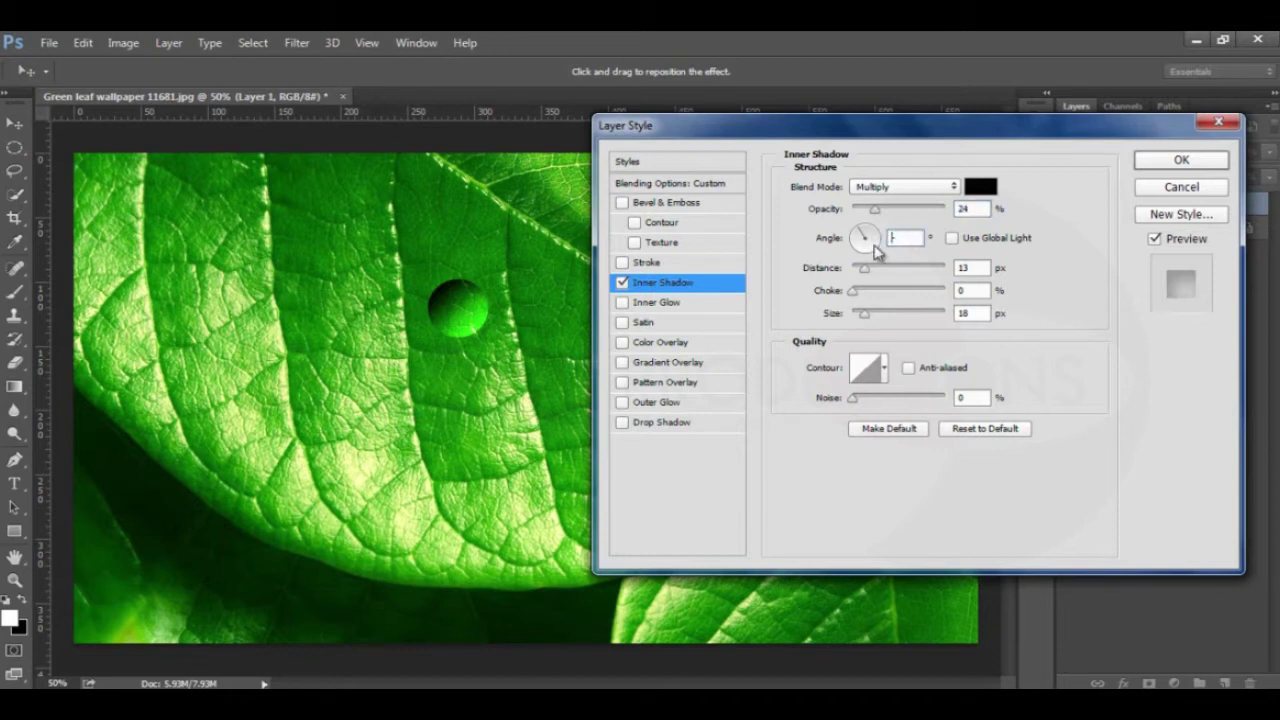
text(40)
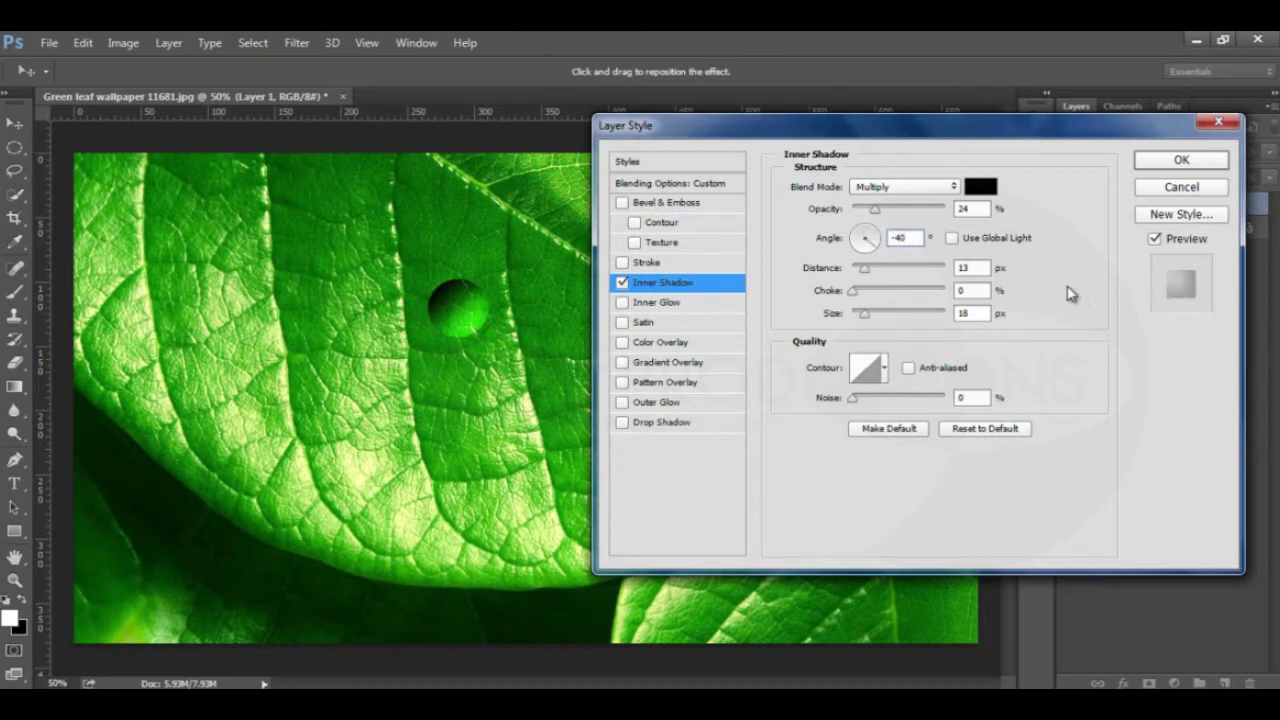
click(622, 423)
Give the Drop Shadow its own 120° angle, 10 px distance and 8 px size, then apply
click(655, 423)
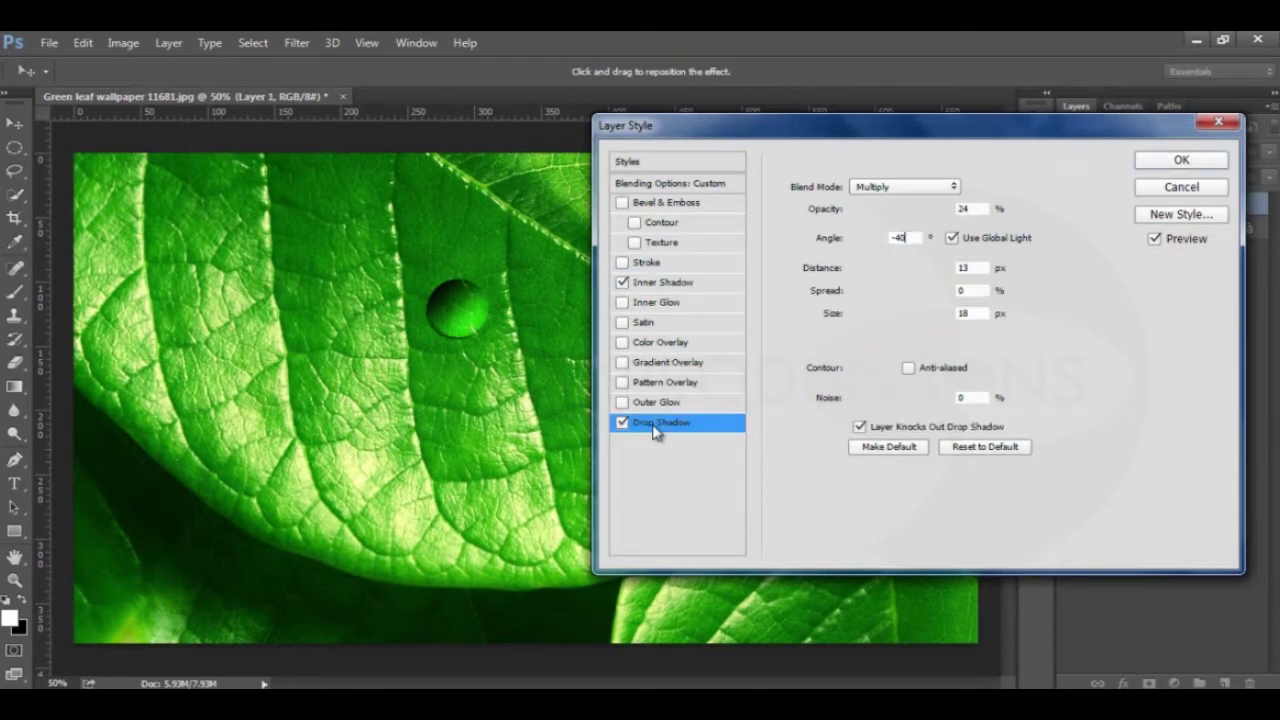
click(952, 240)
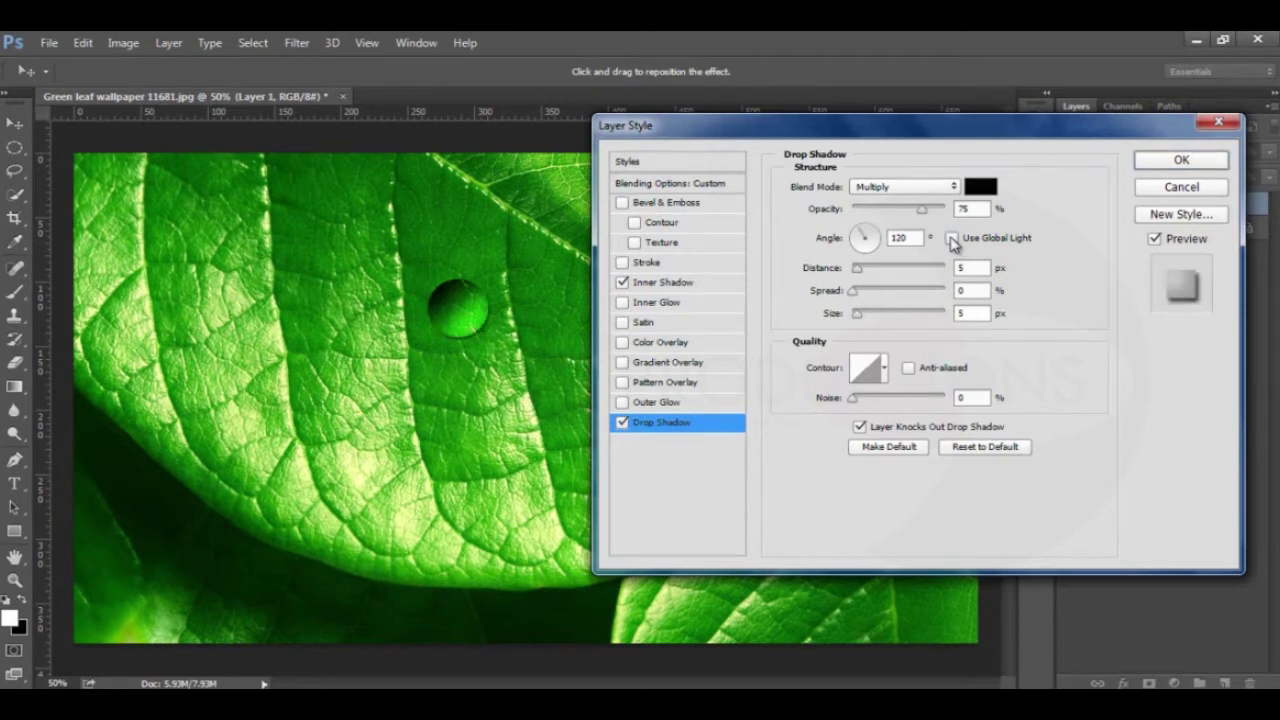
click(924, 211)
click(858, 318)
drag(858, 274, 866, 274)
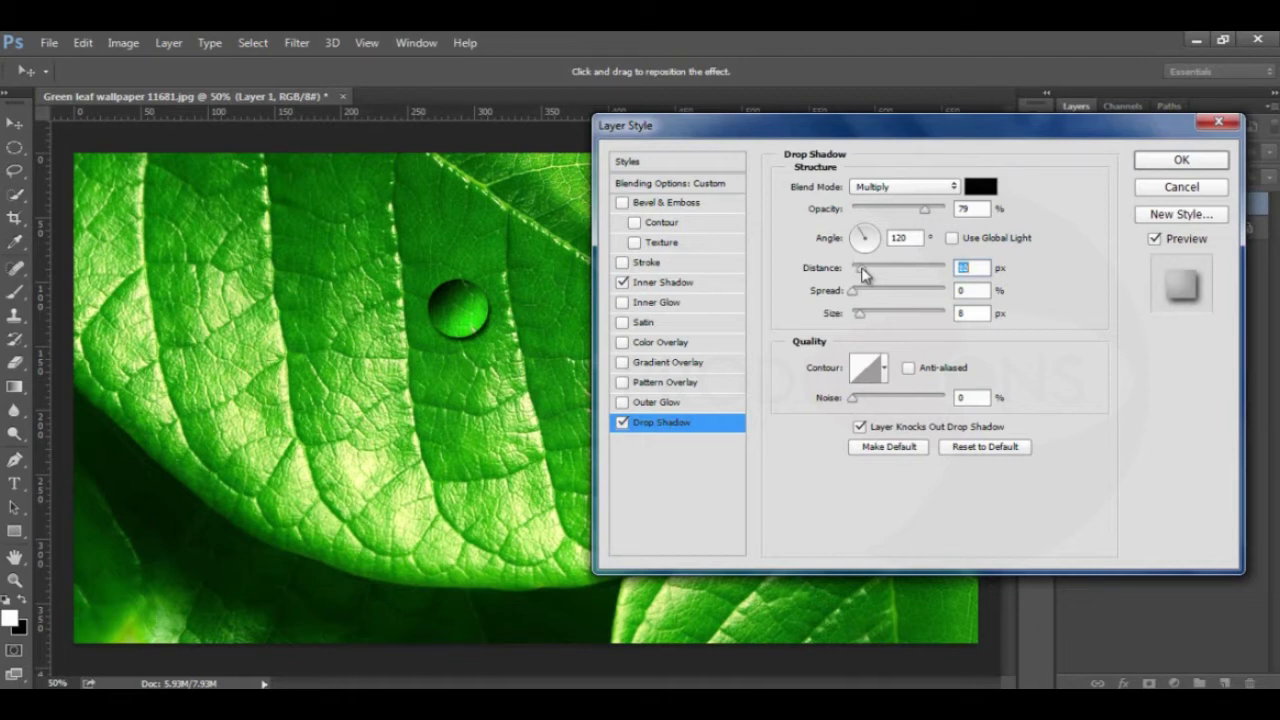
drag(924, 211, 925, 211)
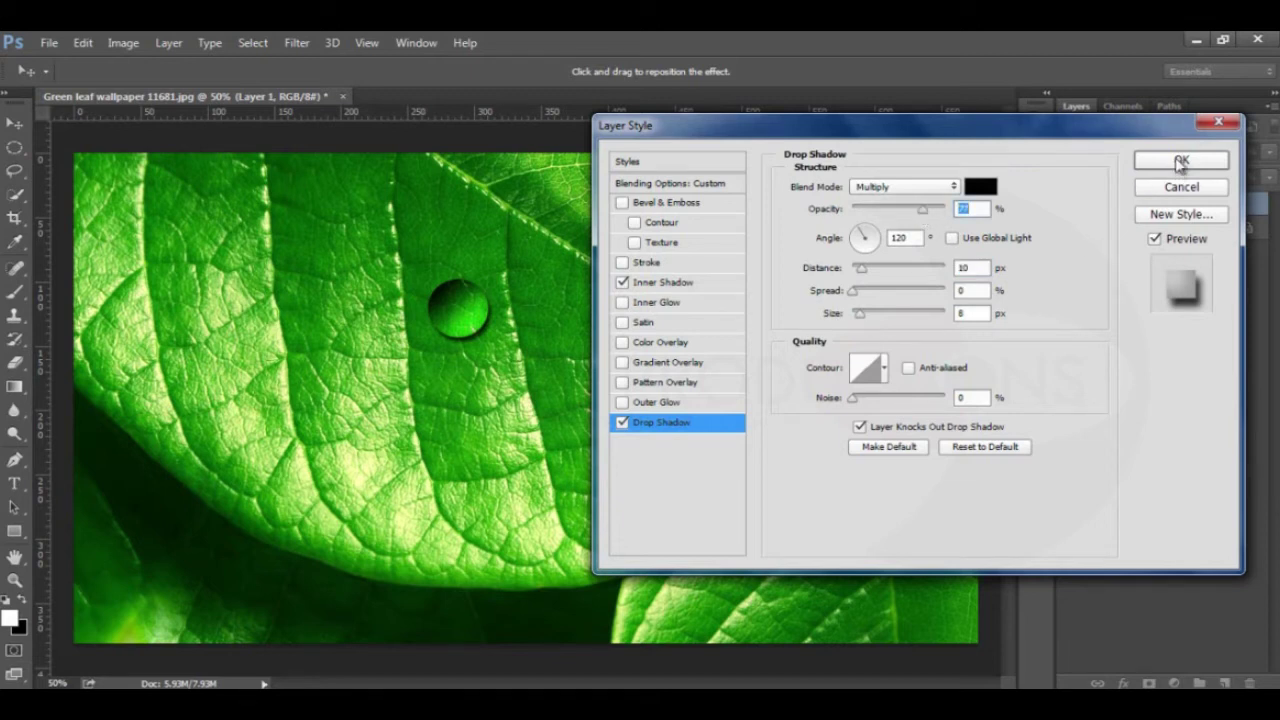
click(1180, 162)
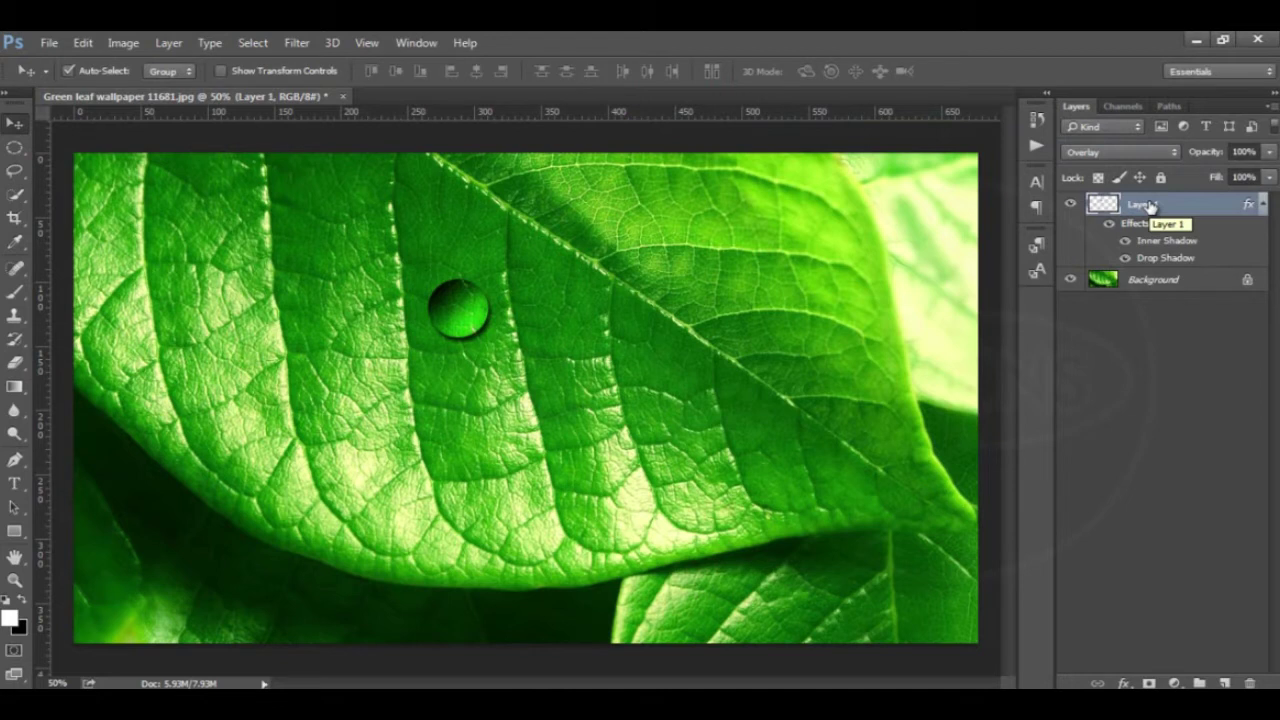
Add Layer 2, choose the Brush tool and set the foreground colour to white
click(1224, 682)
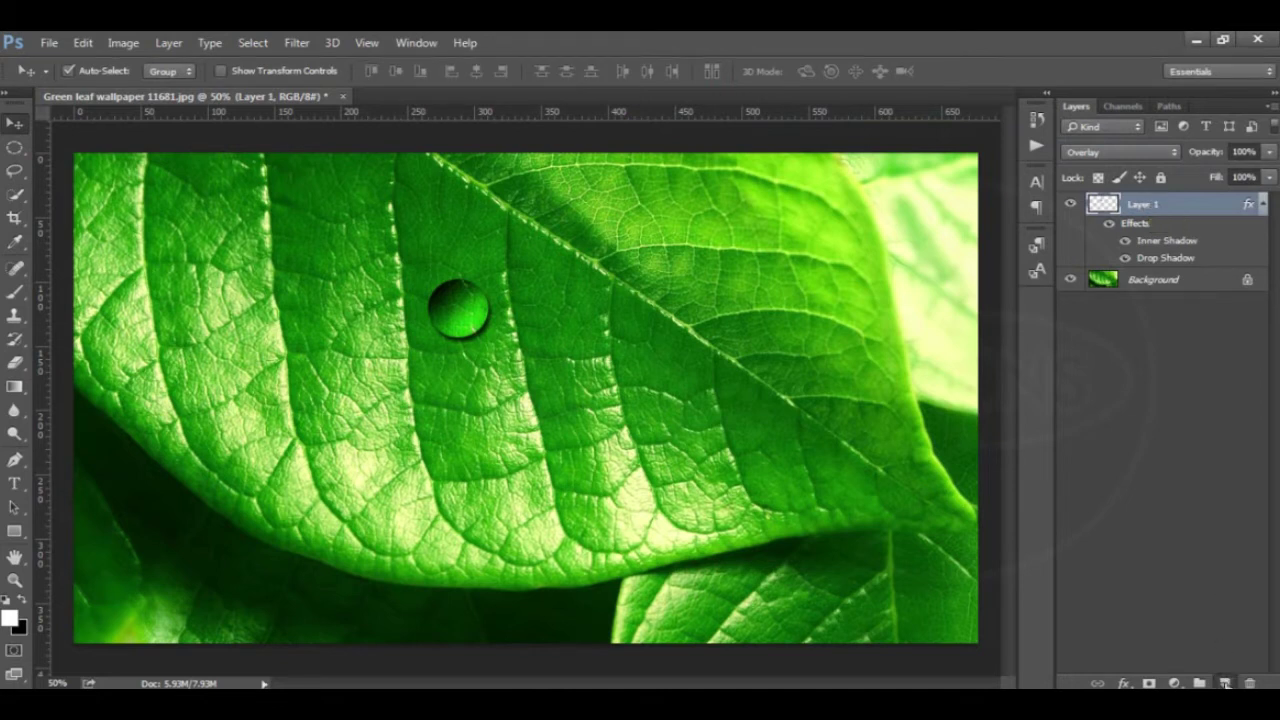
click(1224, 683)
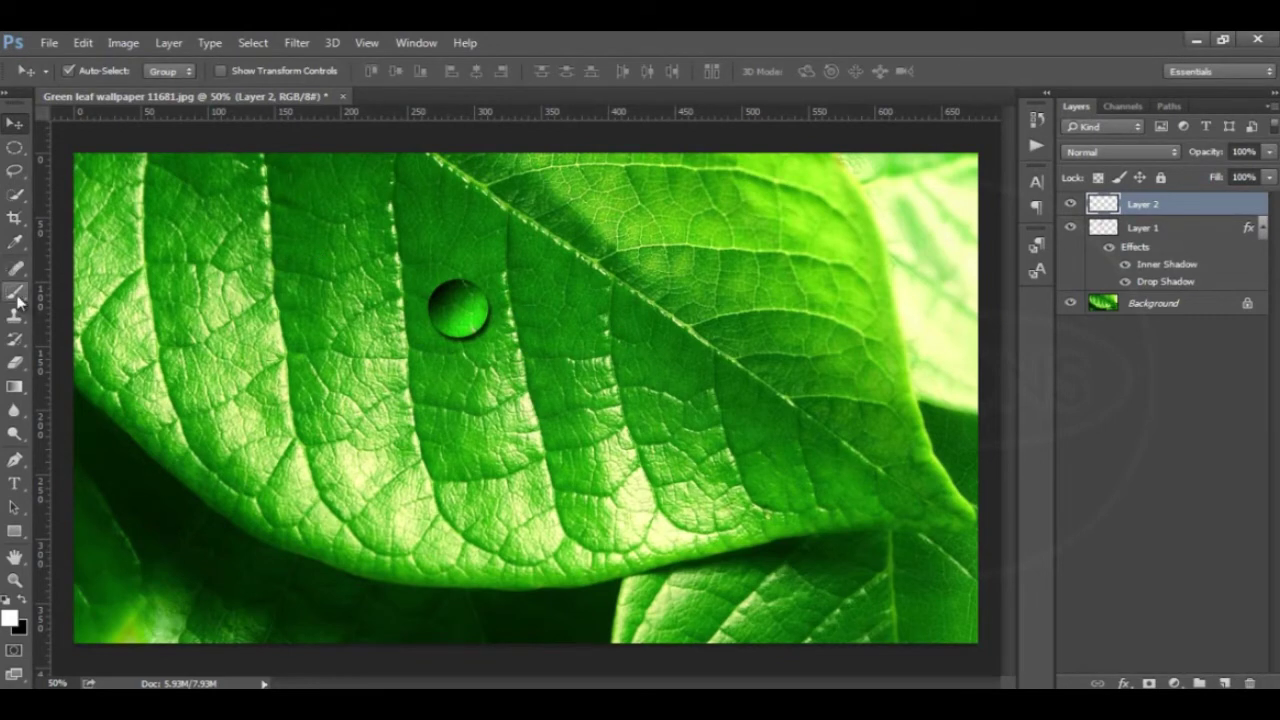
drag(18, 298, 78, 290)
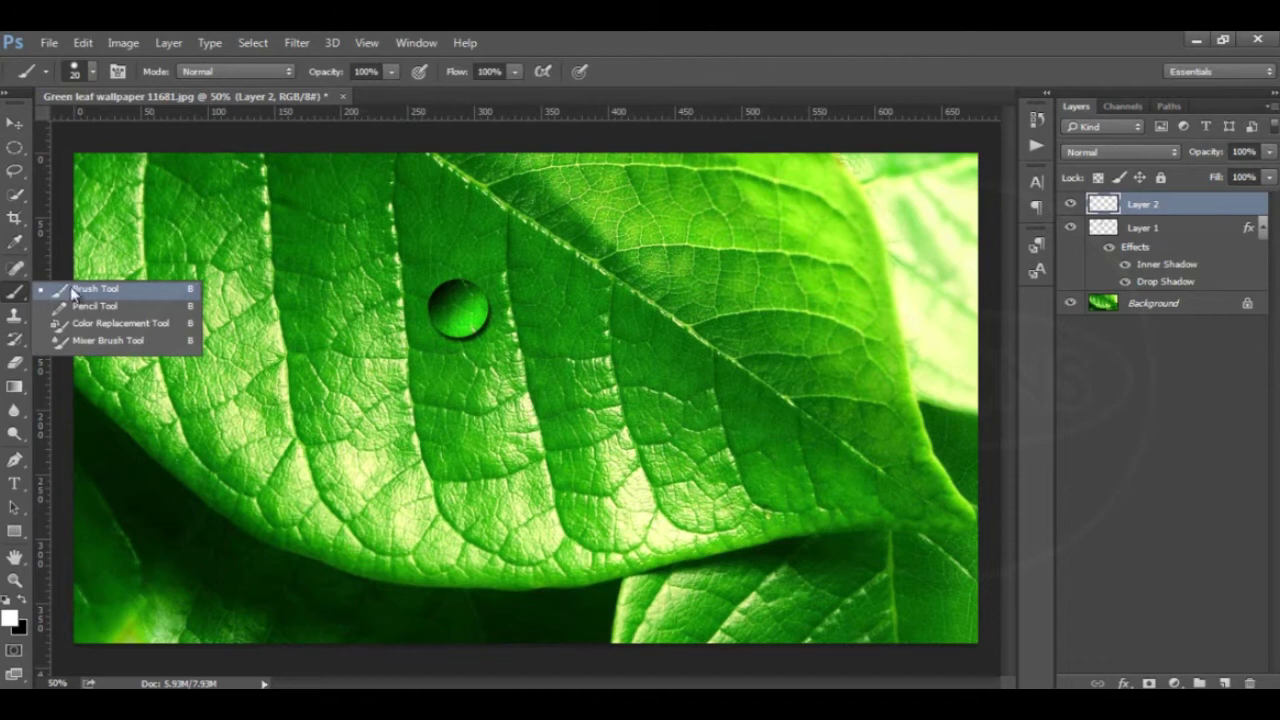
key(alt)
click(10, 618)
drag(434, 409, 383, 342)
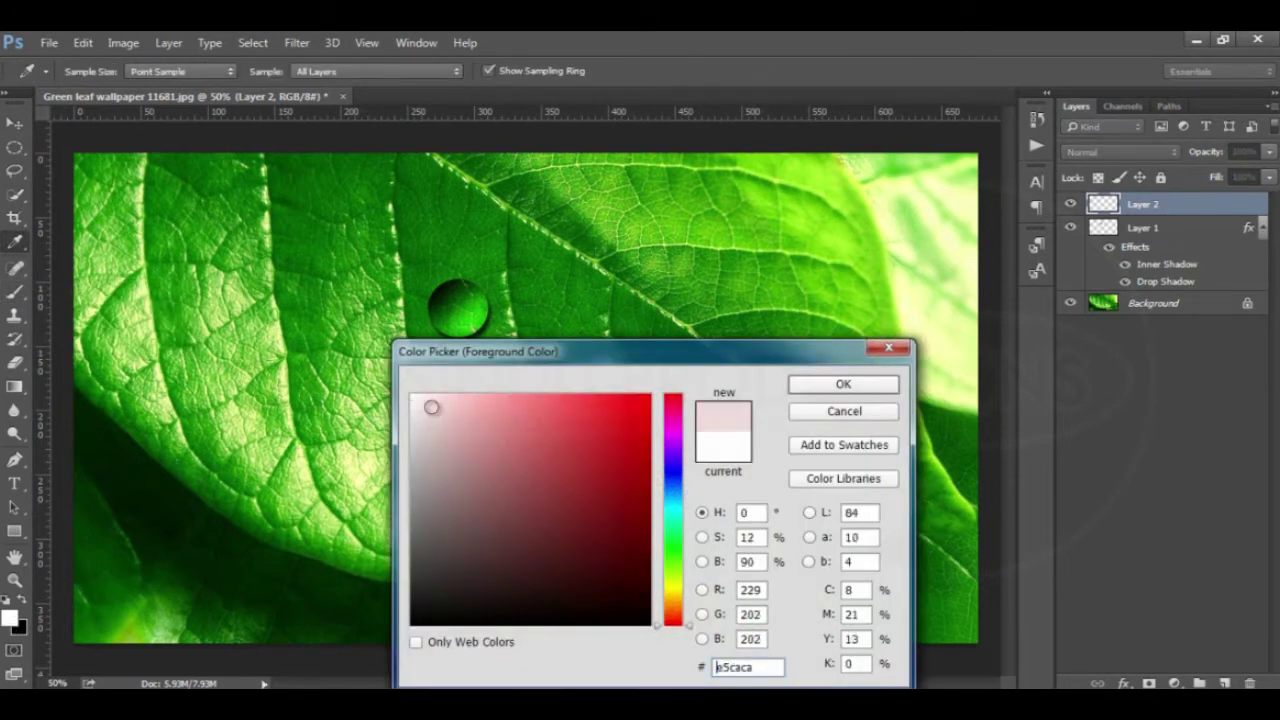
click(838, 385)
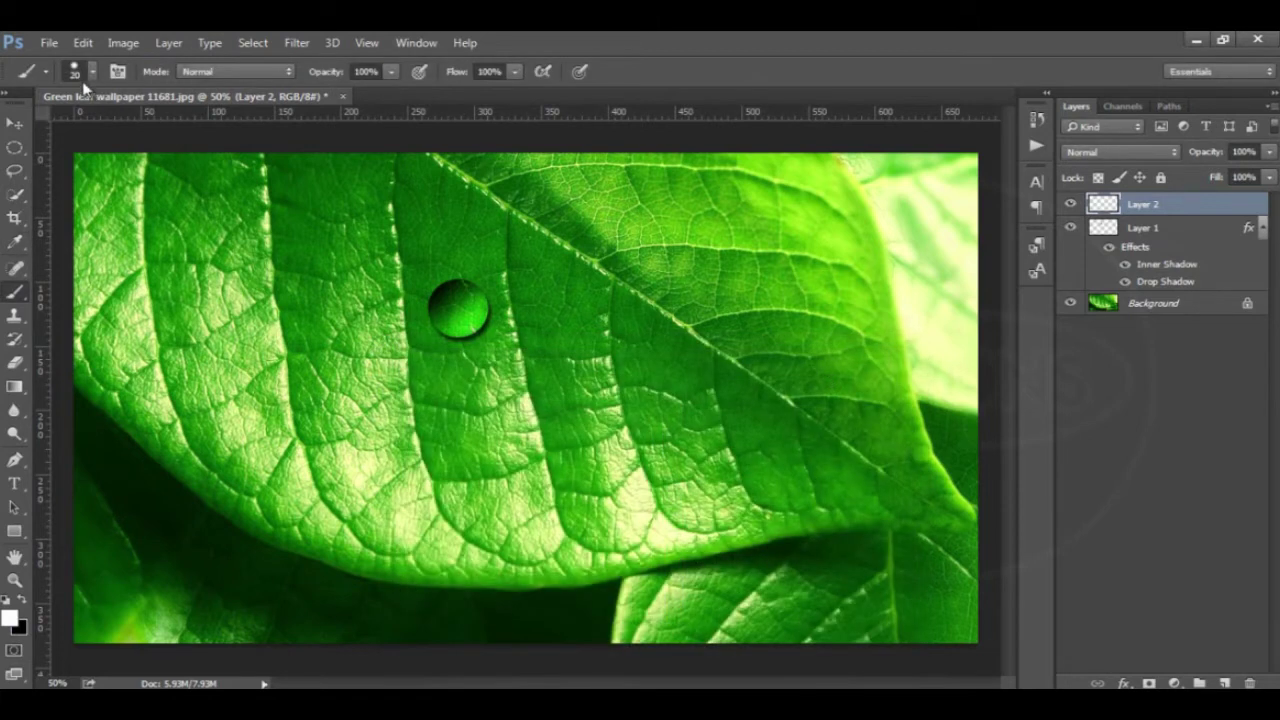
Set a 15 px brush with adjusted hardness and paint a highlight dot on the droplet's lower right
click(93, 72)
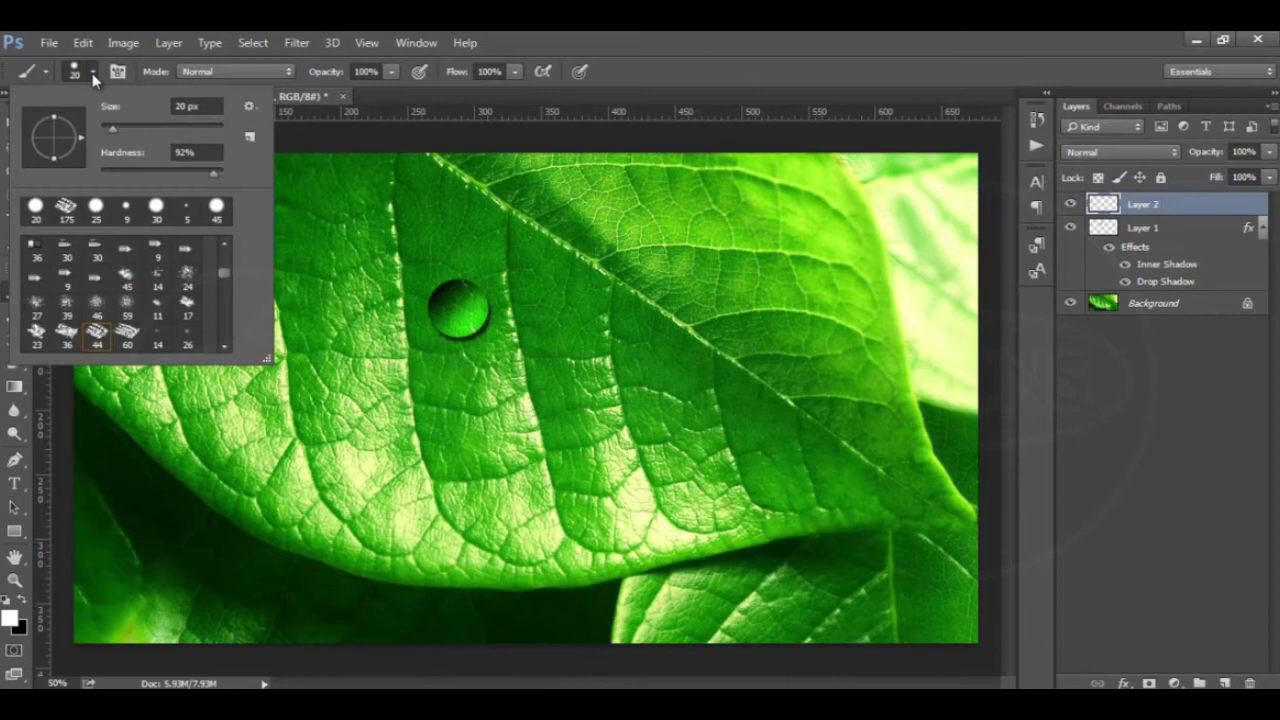
click(213, 177)
click(628, 38)
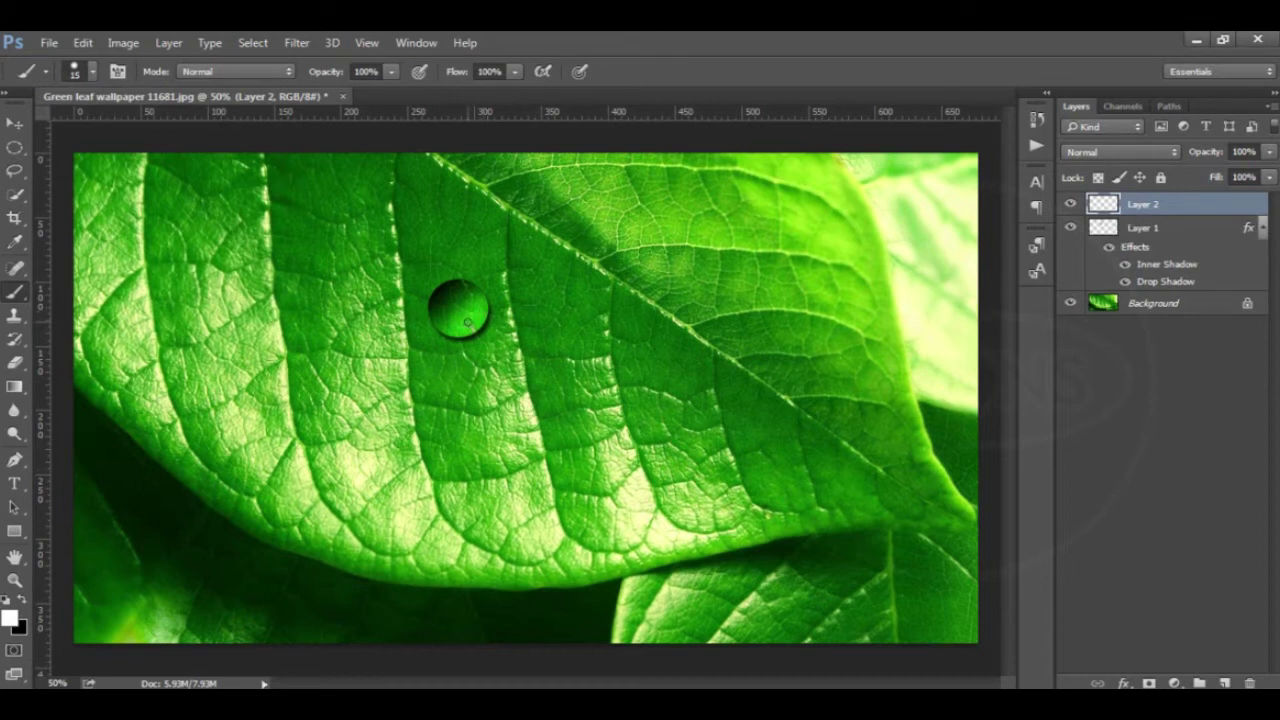
click(468, 322)
Soften the white highlight with a 1.9-pixel Gaussian Blur
click(298, 43)
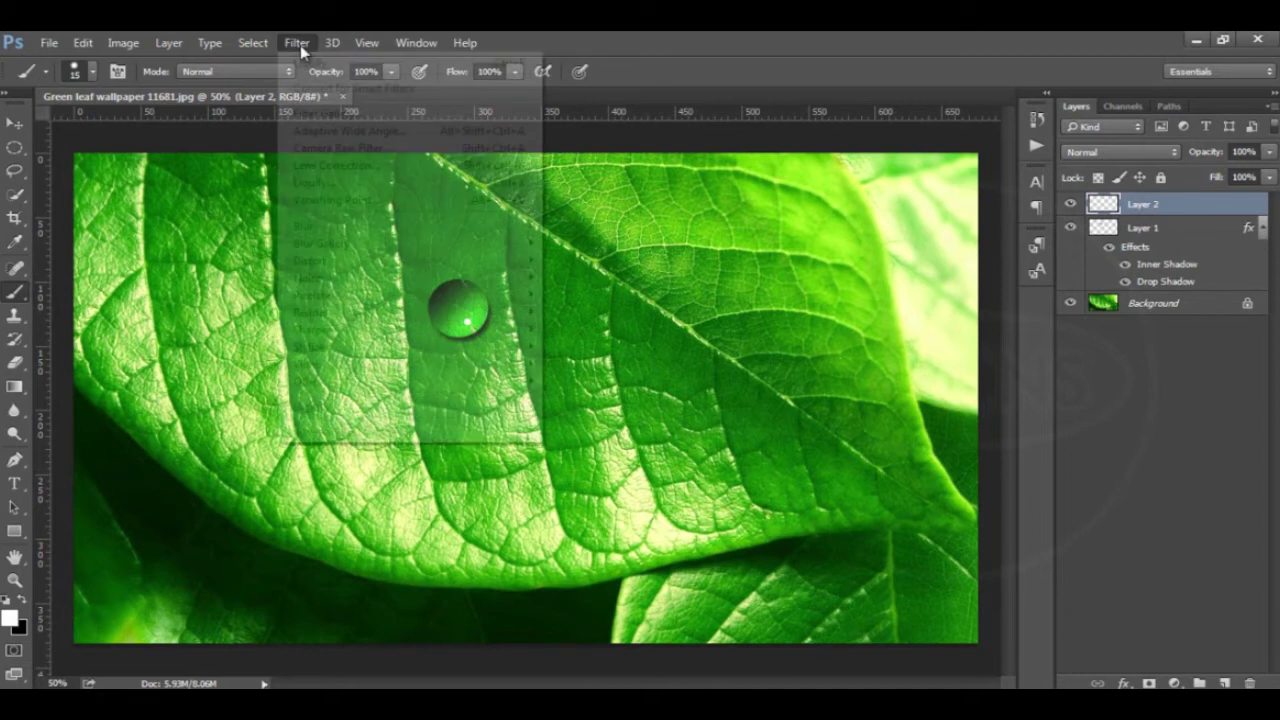
mouse_move(303, 226)
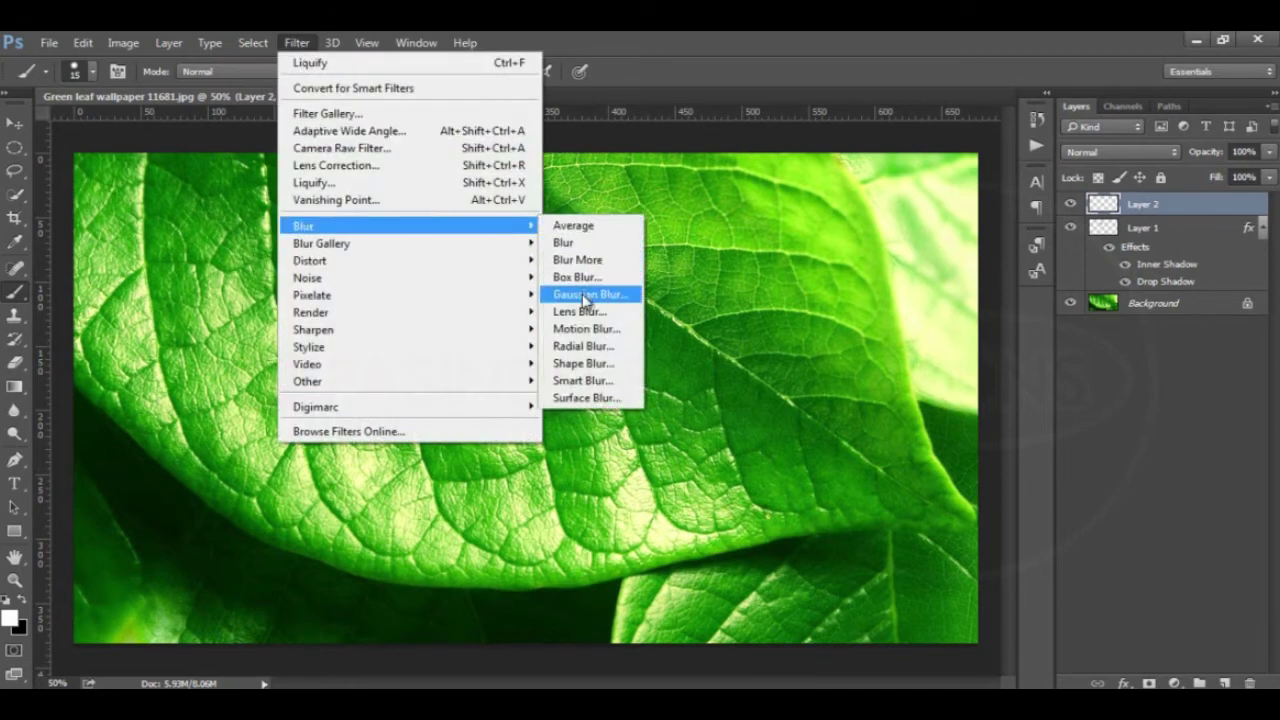
click(585, 298)
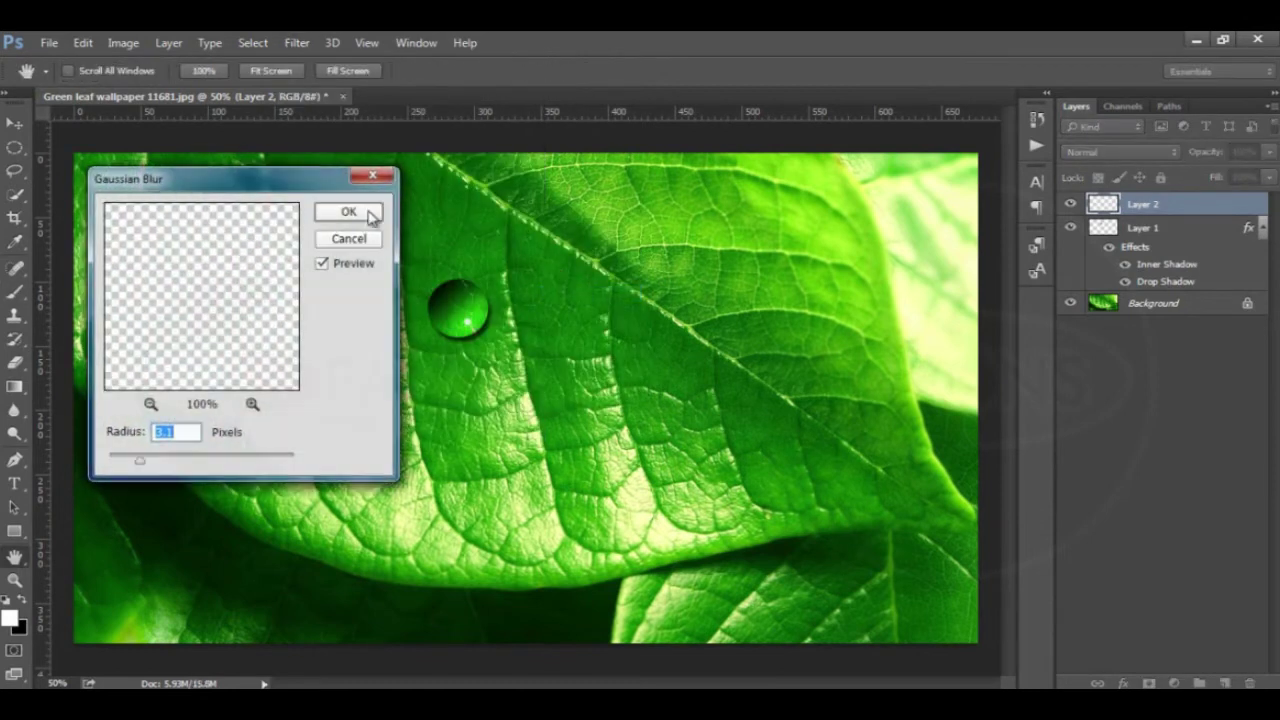
mouse_move(139, 461)
mouse_down()
mouse_move(125, 466)
mouse_move(139, 467)
mouse_up()
click(348, 212)
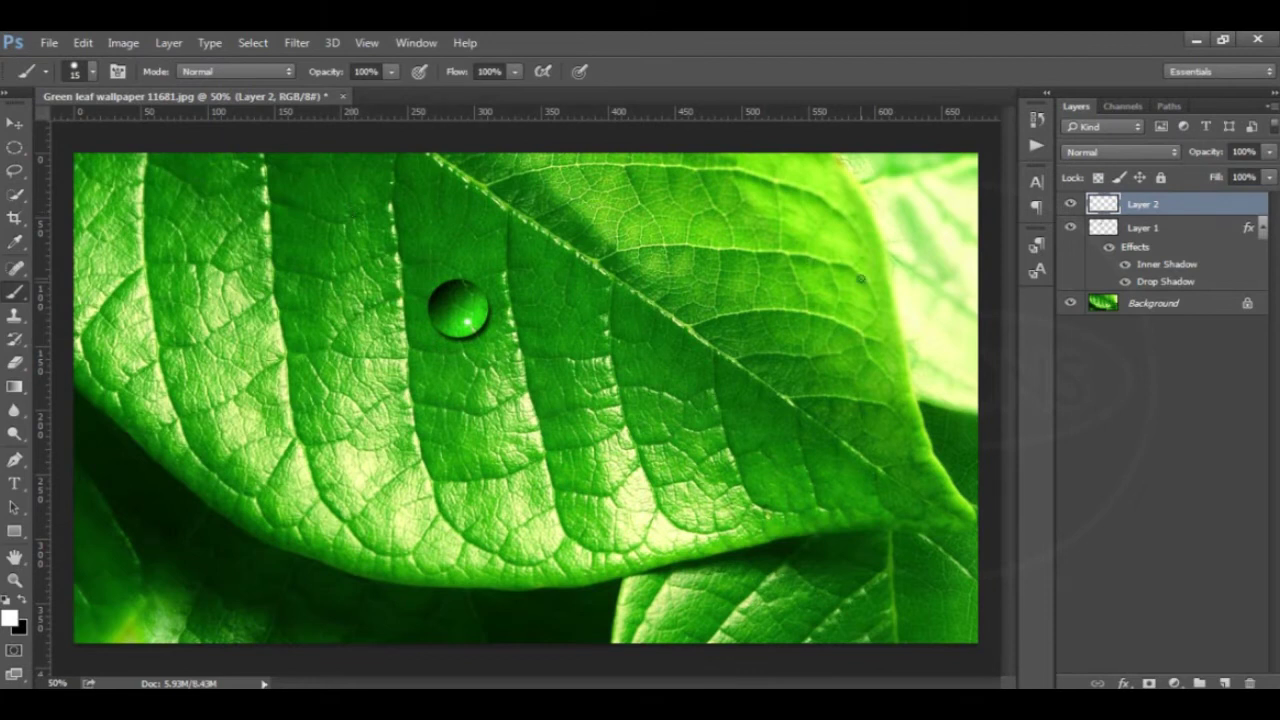
Group Layer 1 and Layer 2 into Group 1, toggling its visibility to check it
shift+click(1150, 231)
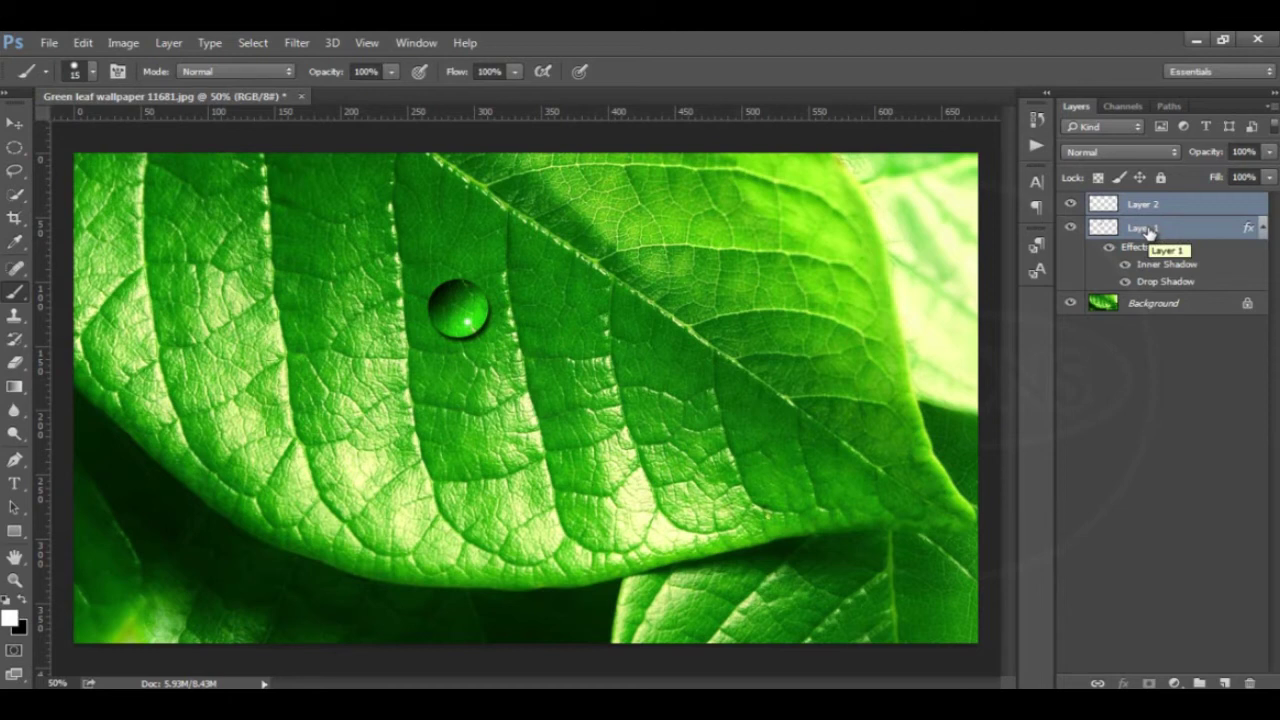
drag(1148, 231, 1197, 621)
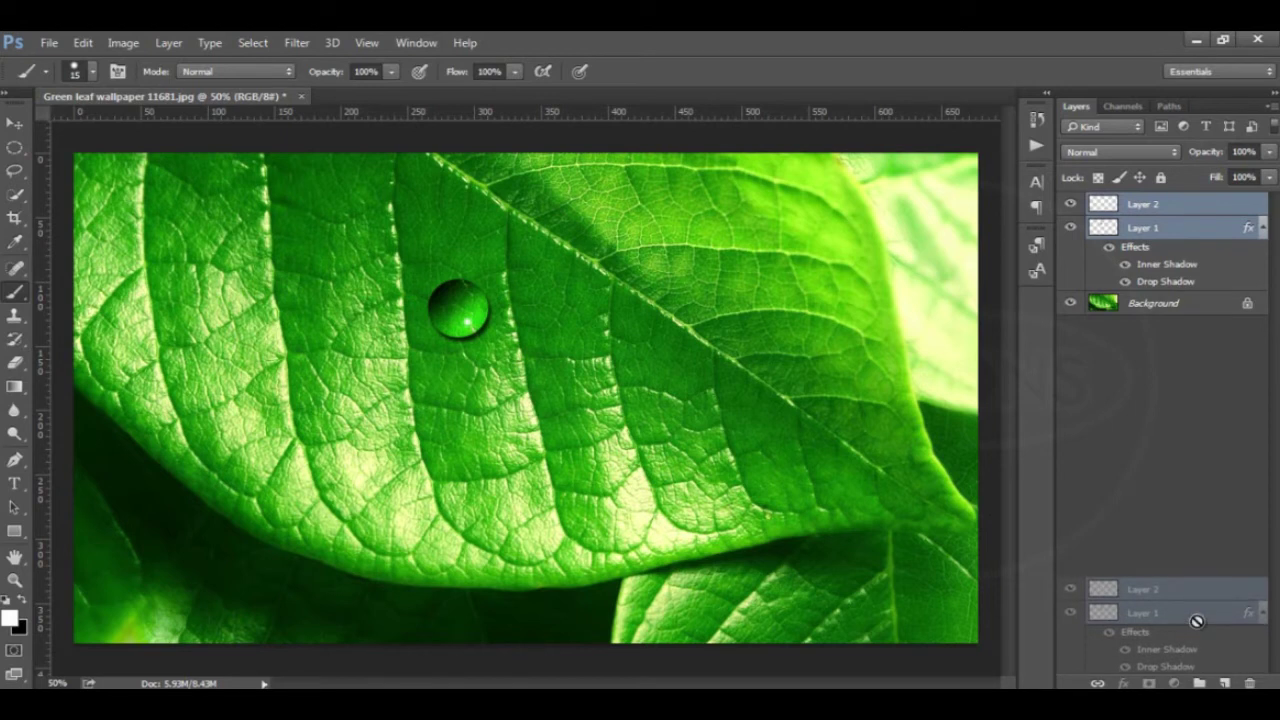
drag(1197, 621, 1203, 681)
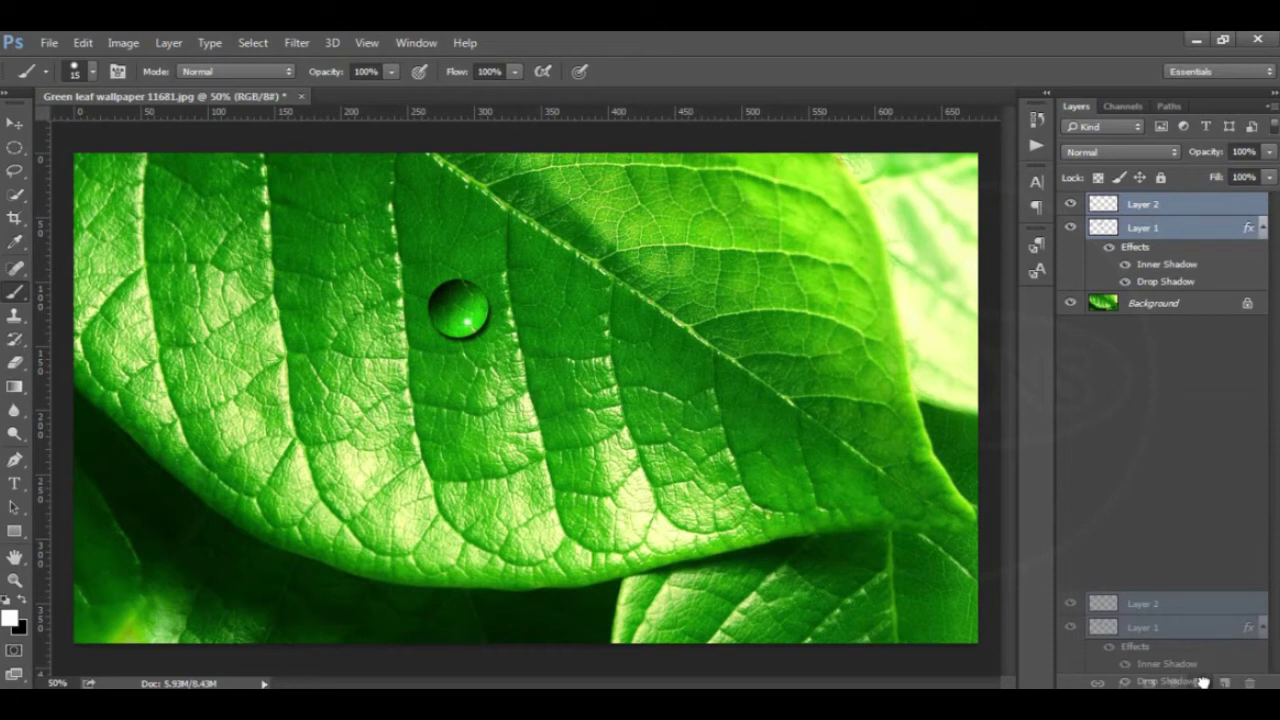
drag(1203, 681, 1199, 683)
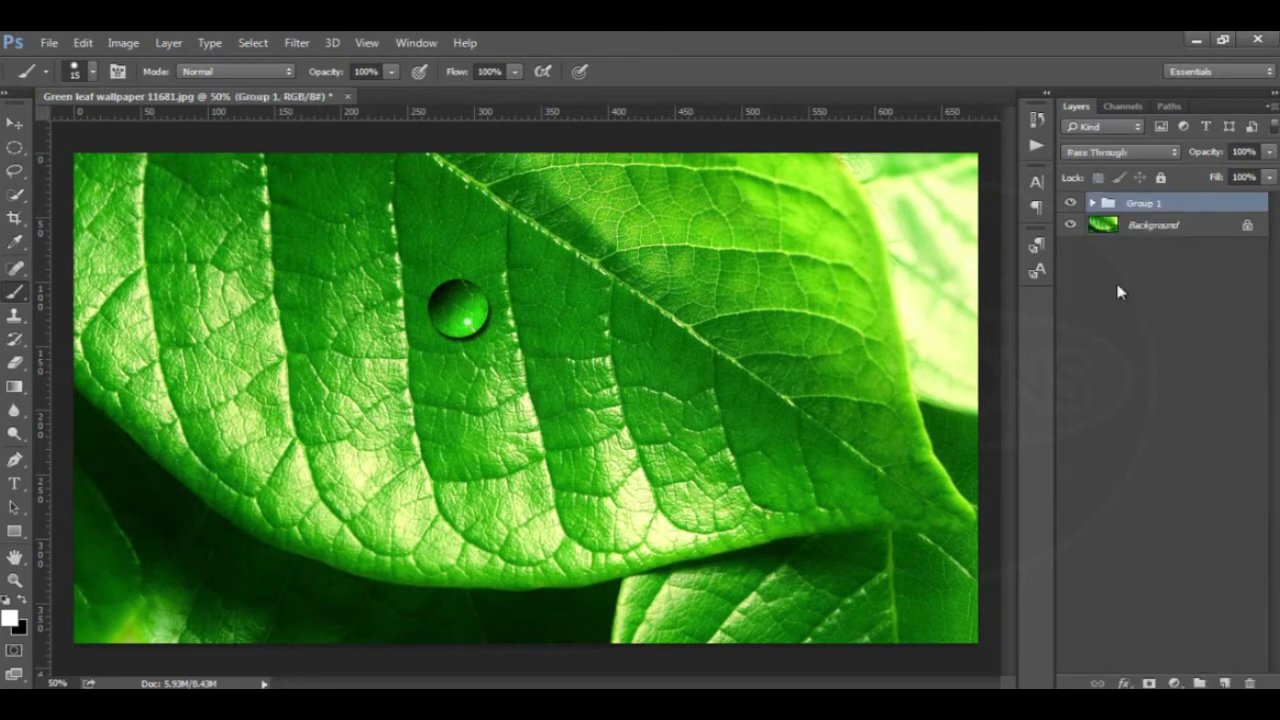
click(1071, 204)
click(1071, 204)
Duplicate the droplet group twice, creating Group 1 copy and Group 1 copy 2
drag(1158, 204, 1231, 634)
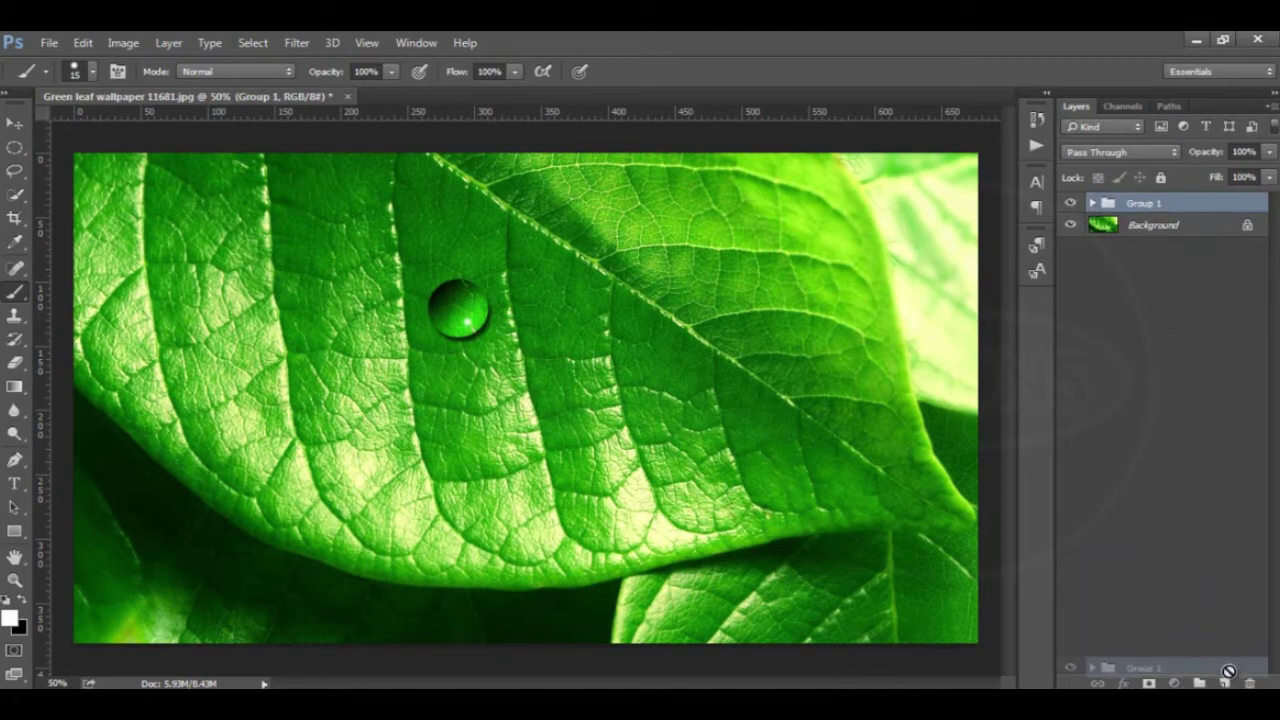
drag(1231, 634, 1224, 683)
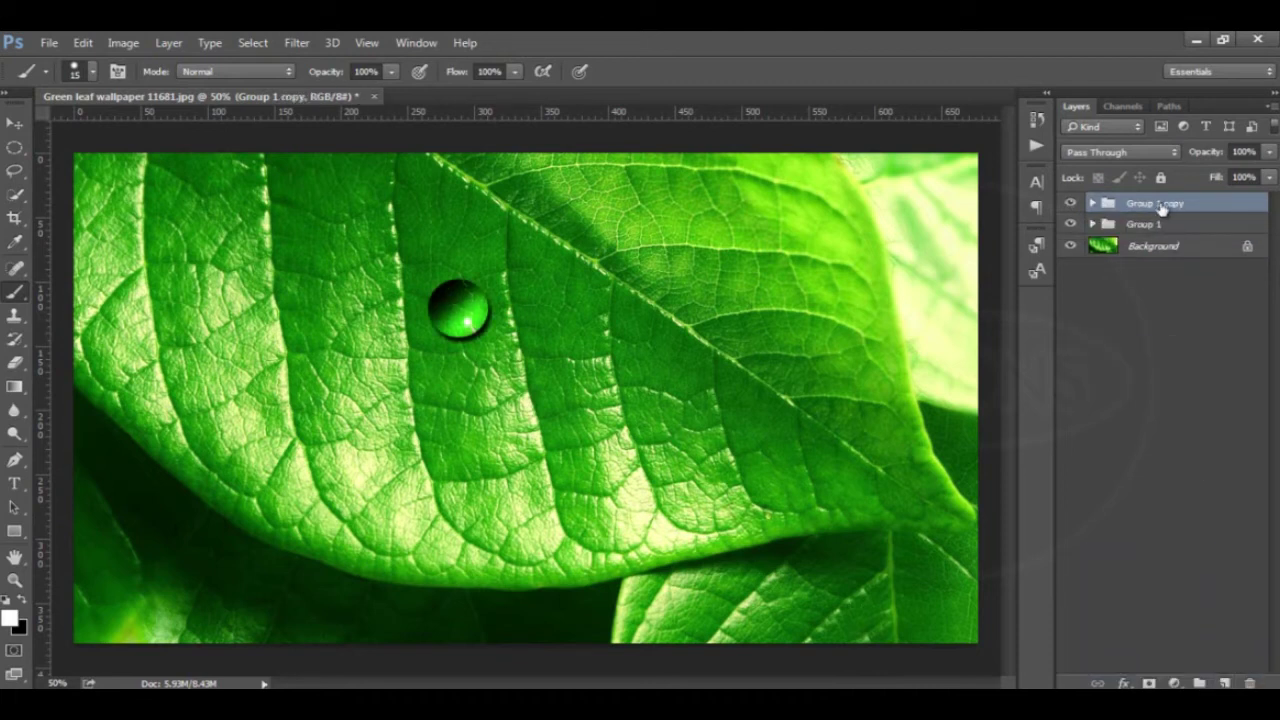
drag(1160, 206, 1224, 680)
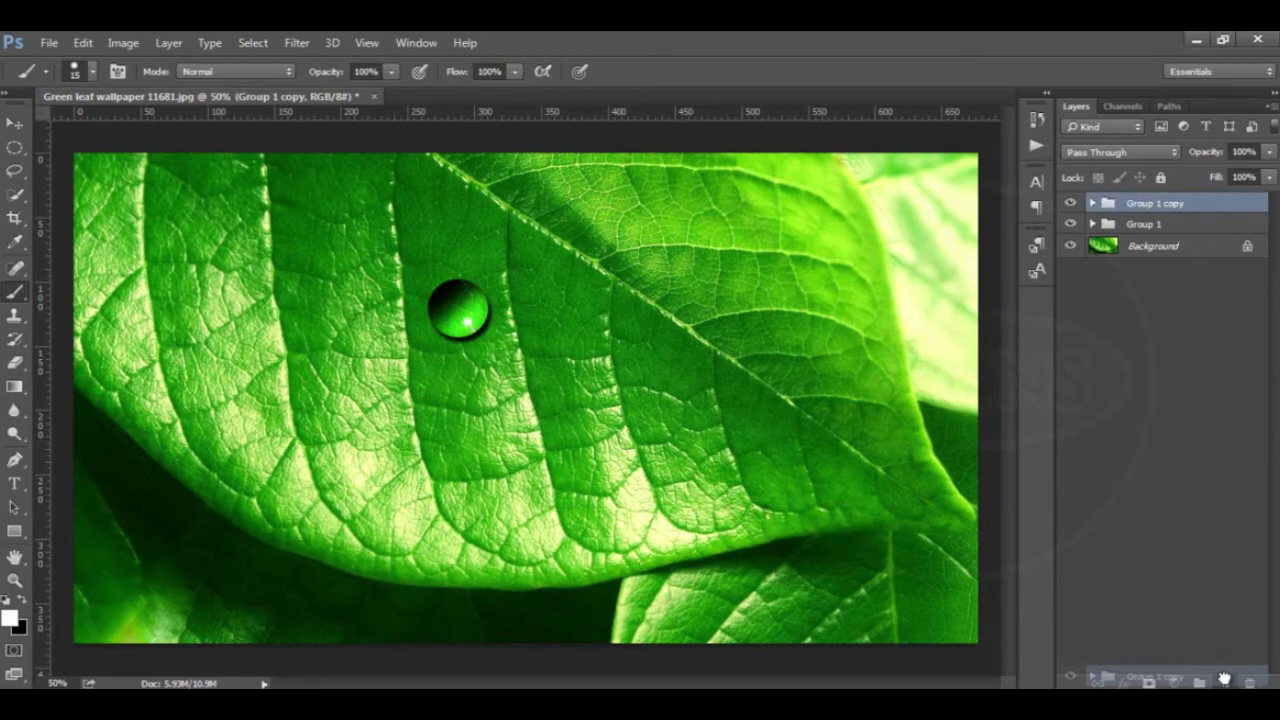
drag(1224, 679, 1224, 679)
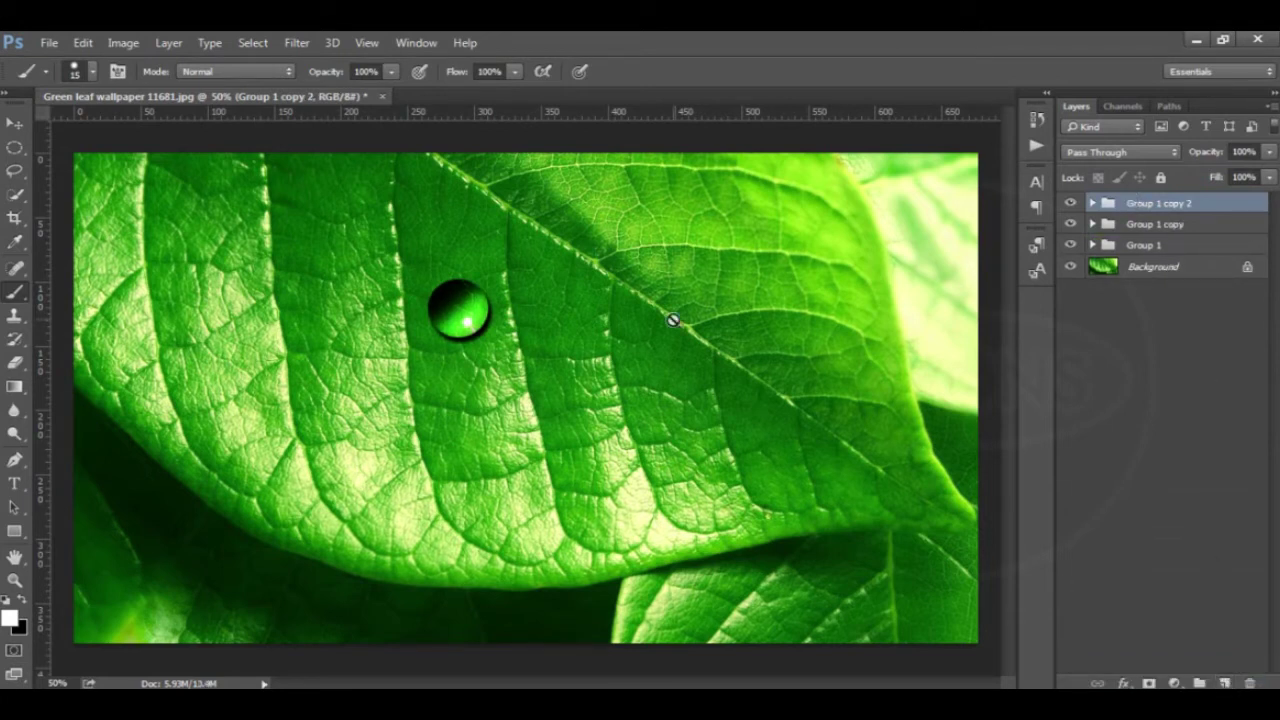
Move one droplet copy up and right, then shrink the right droplet into a small bead
click(15, 122)
mouse_move(452, 320)
mouse_down()
mouse_move(537, 321)
mouse_move(485, 262)
mouse_move(497, 251)
mouse_up()
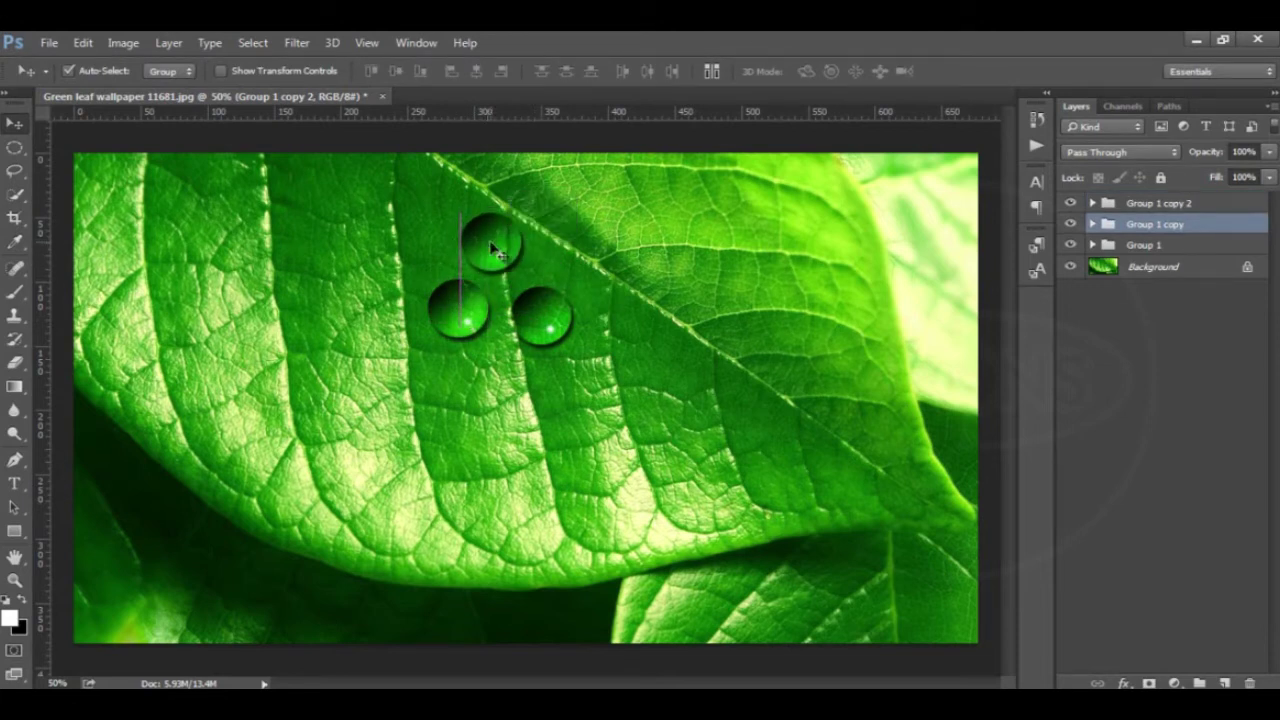
click(536, 324)
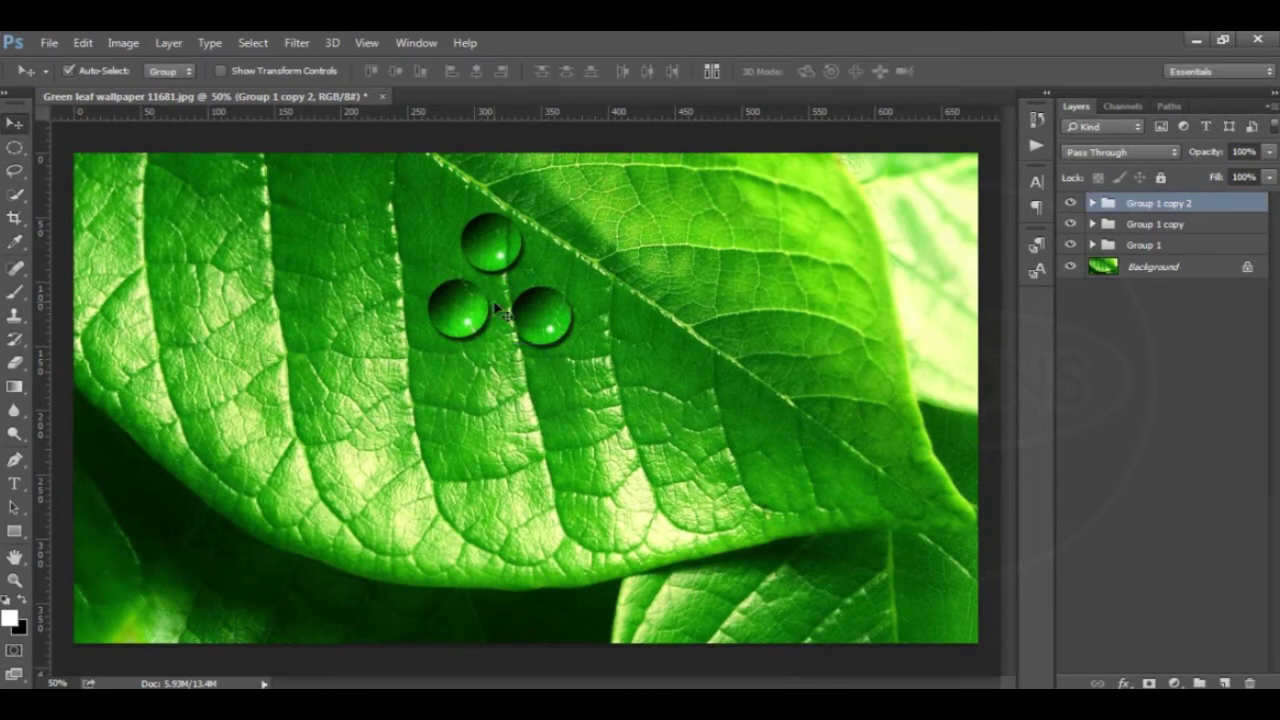
click(84, 43)
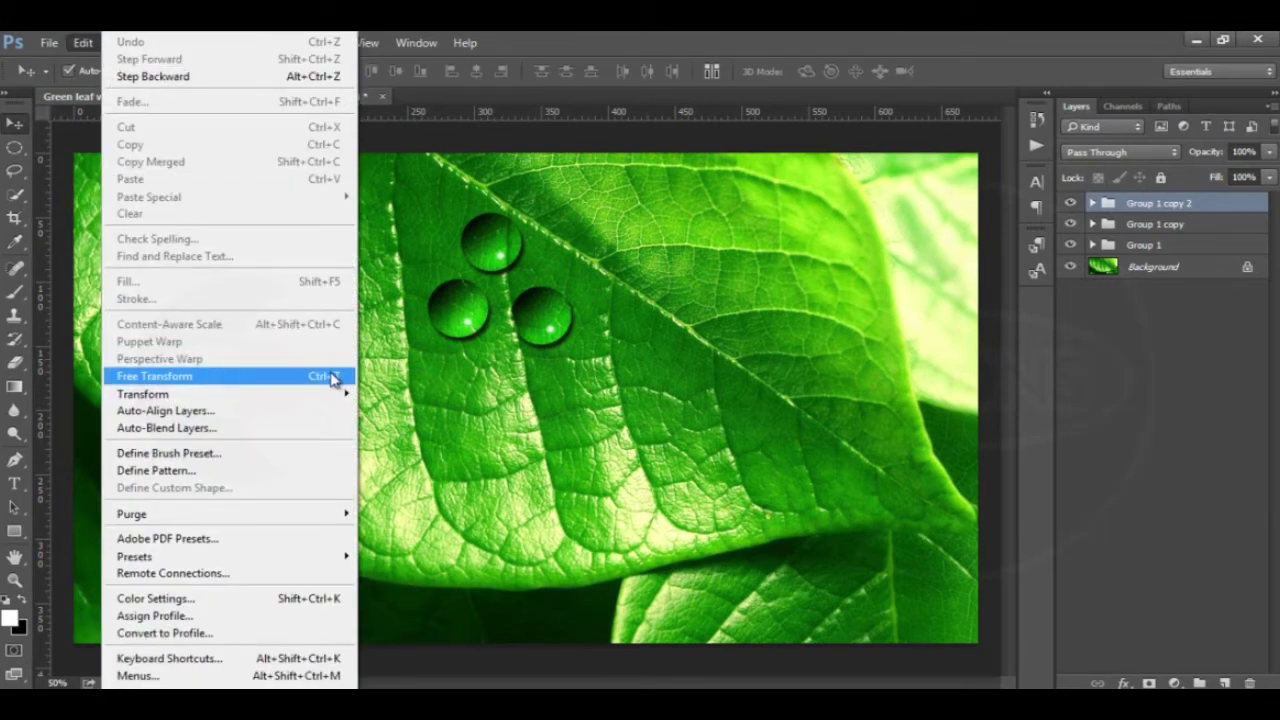
click(326, 376)
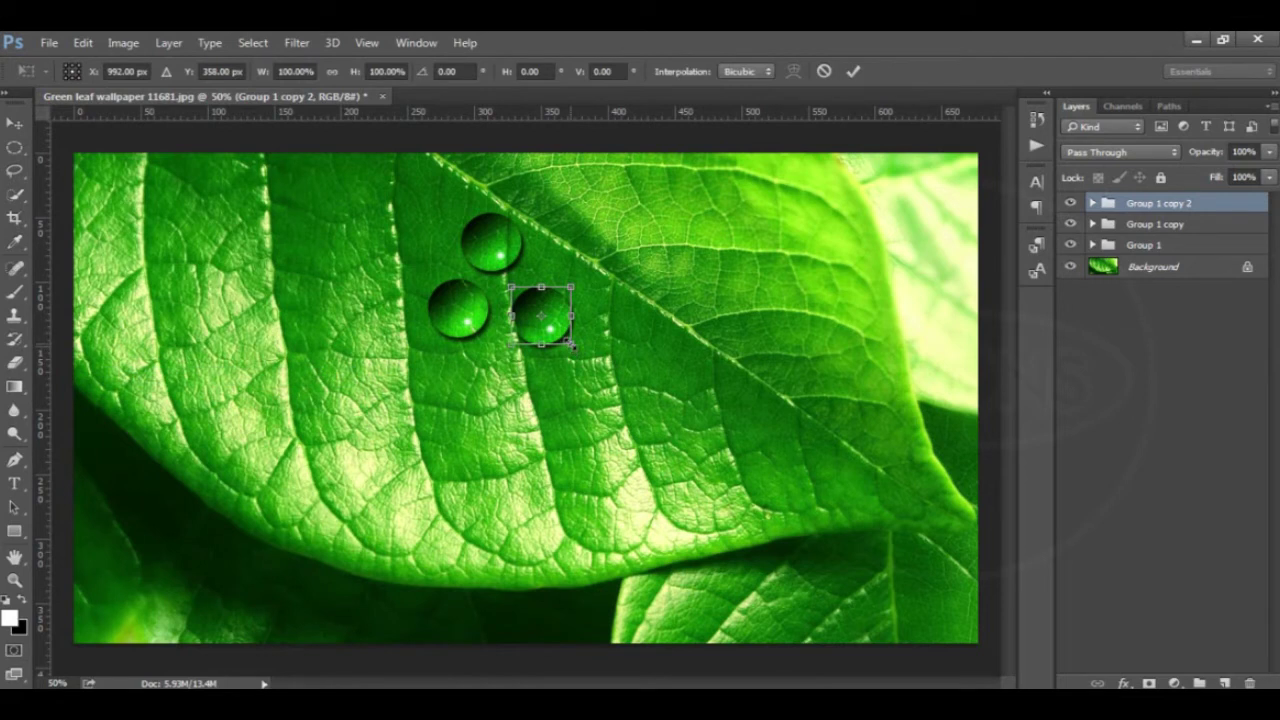
drag(571, 345, 561, 333)
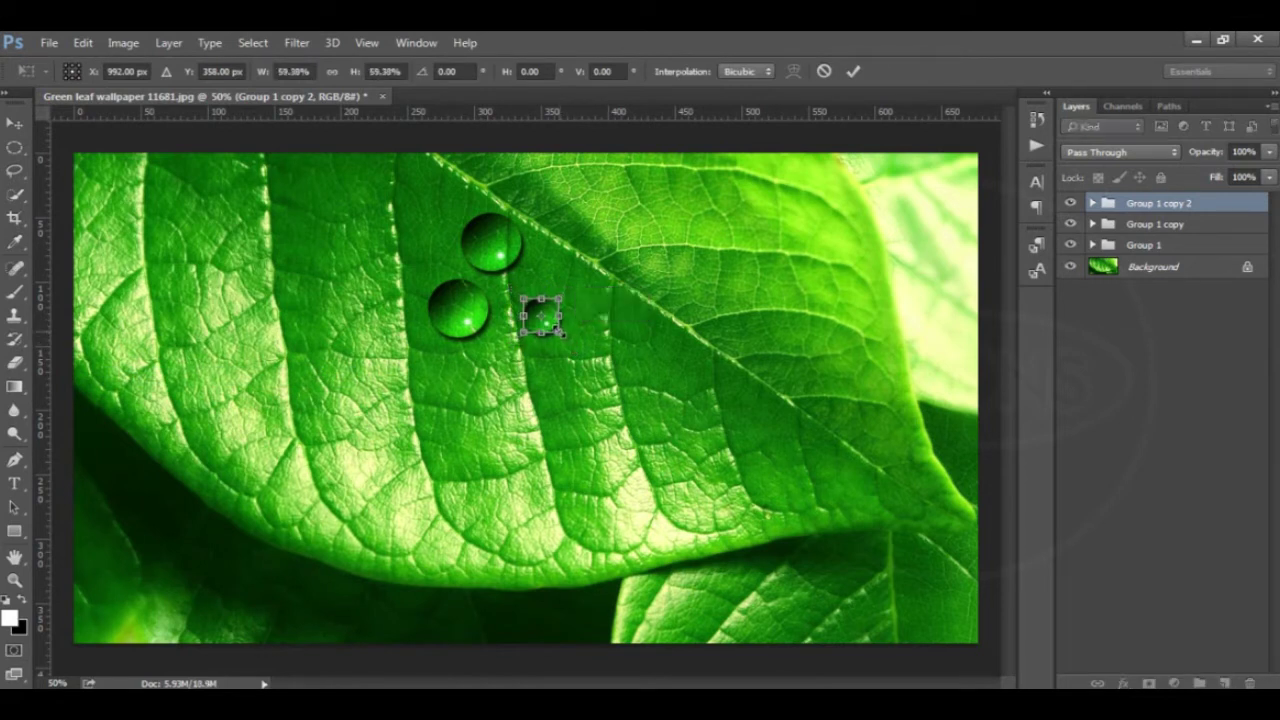
key(Return)
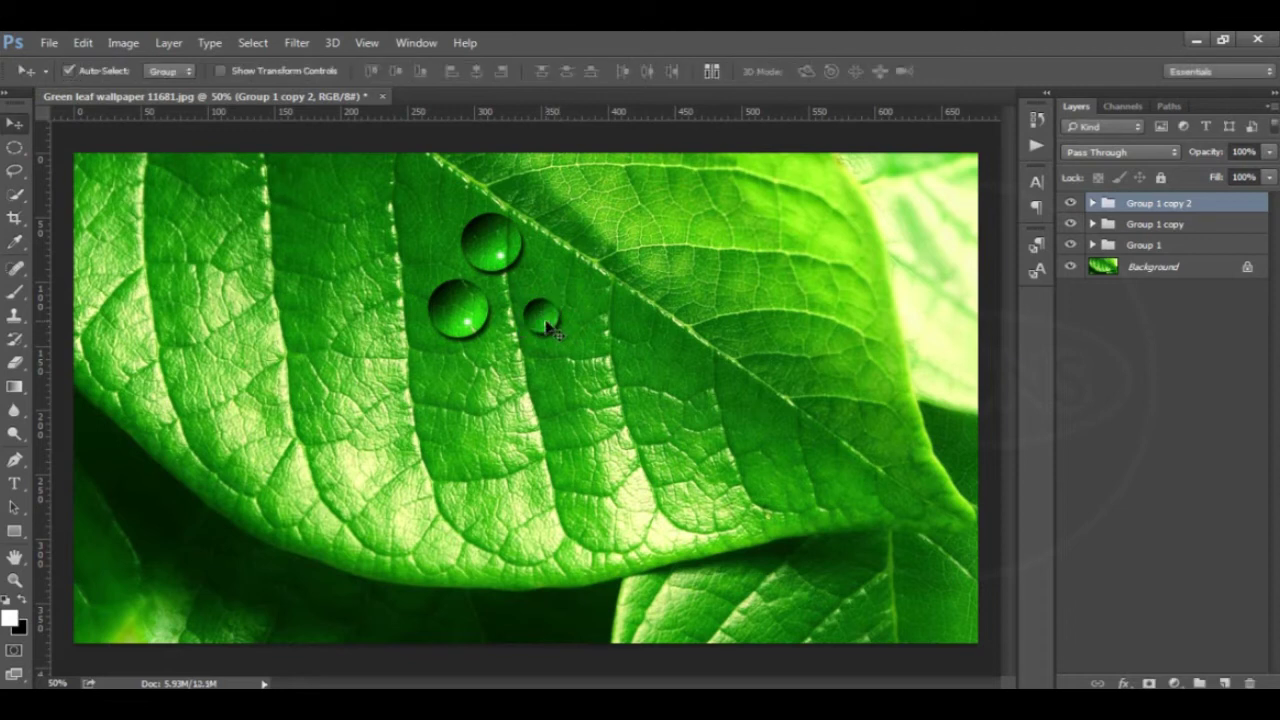
drag(541, 322, 541, 335)
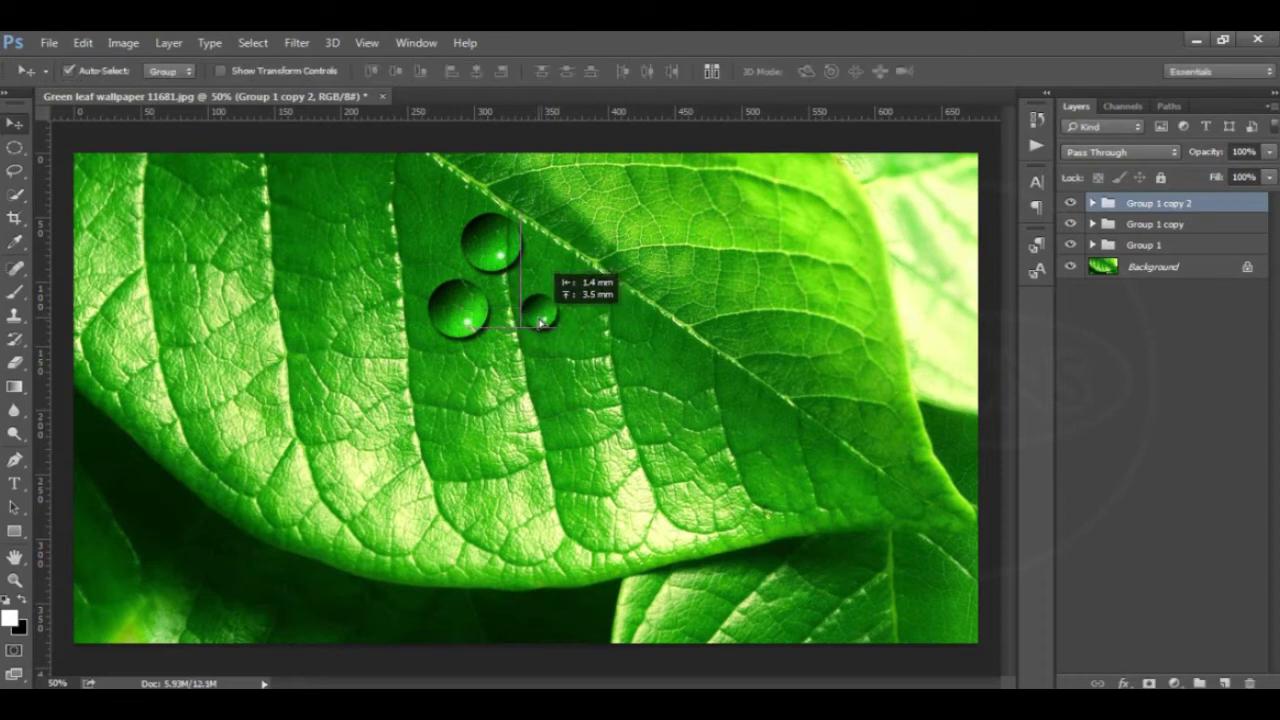
Scale the left droplet to about 77% and shift it right and down
click(462, 318)
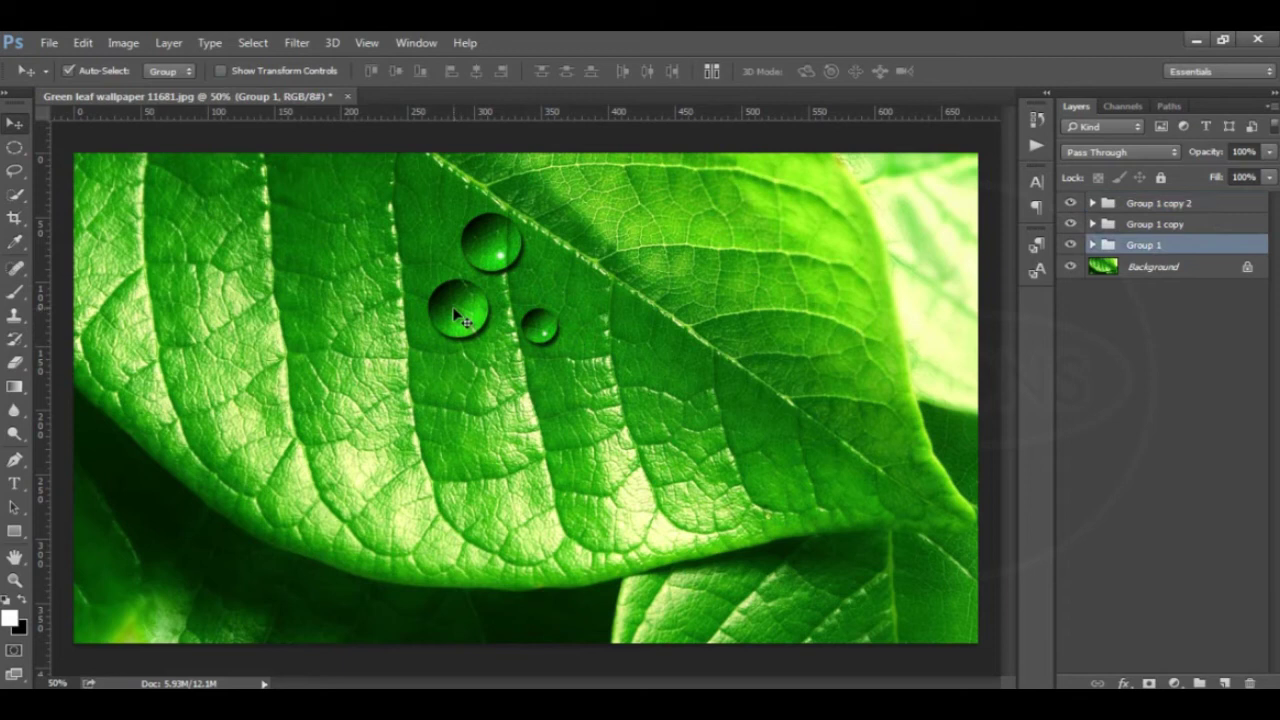
key(ctrl+t)
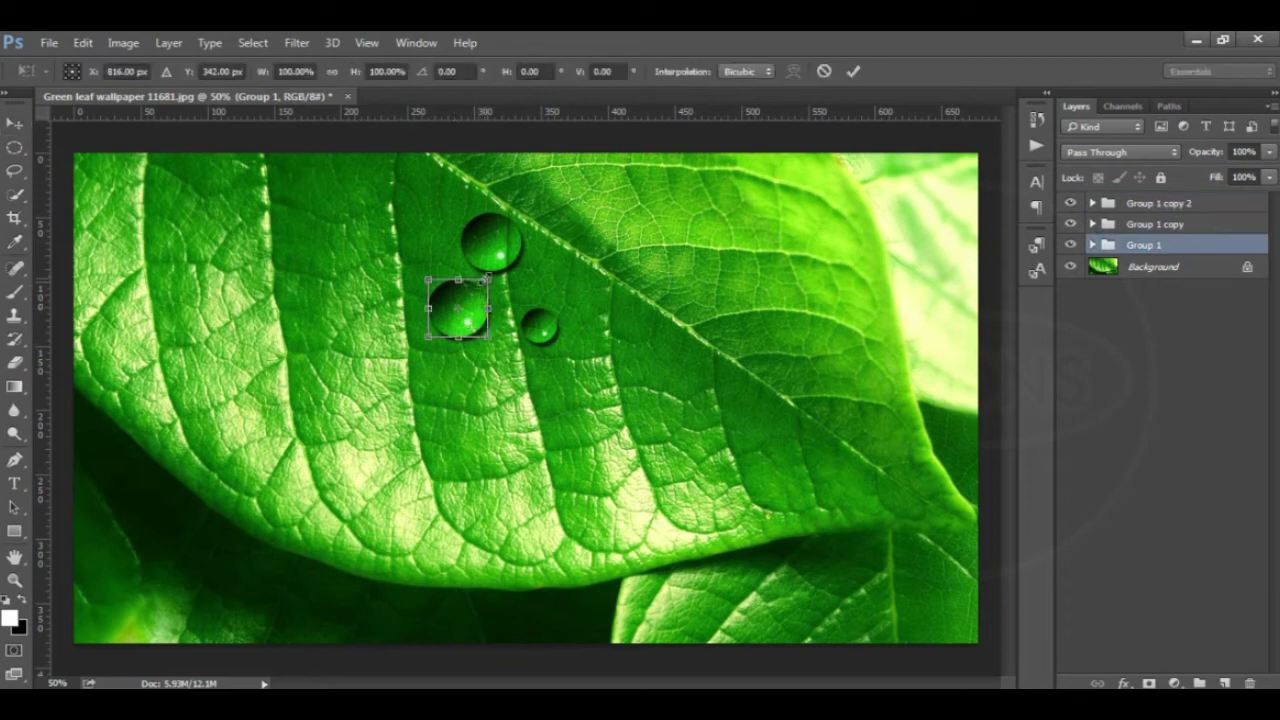
drag(486, 276, 480, 286)
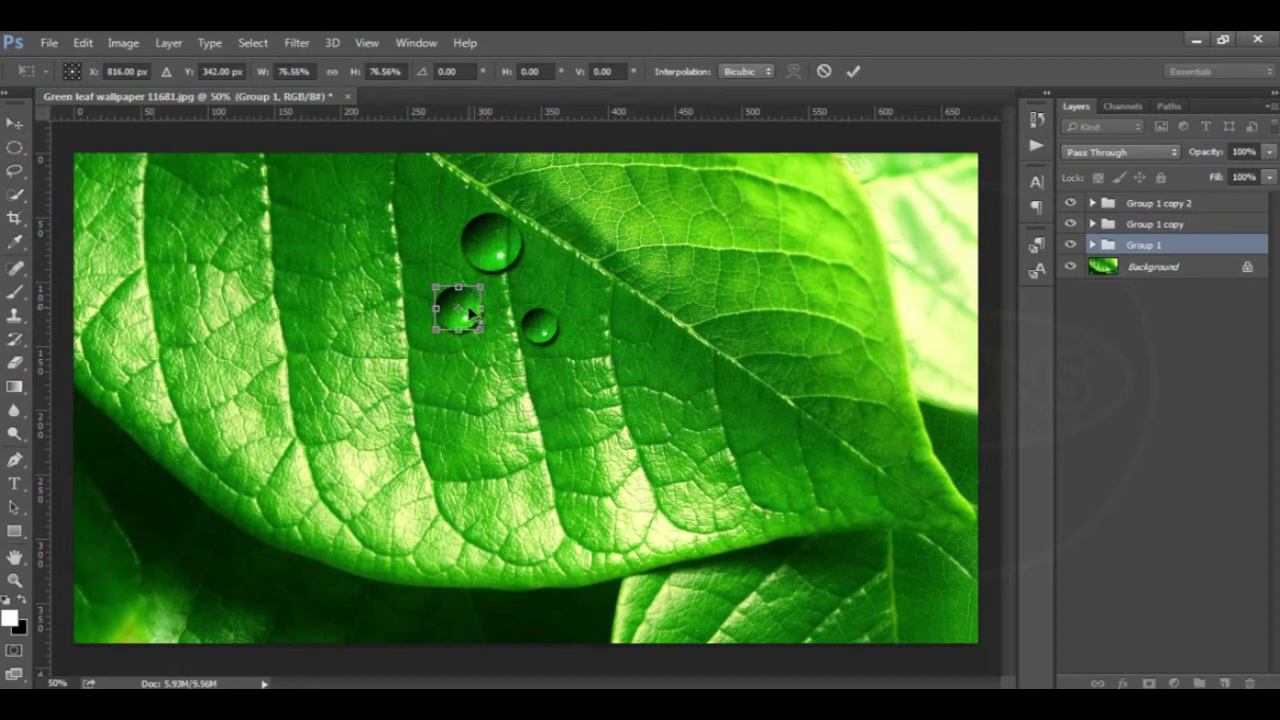
key(Return)
drag(465, 313, 545, 345)
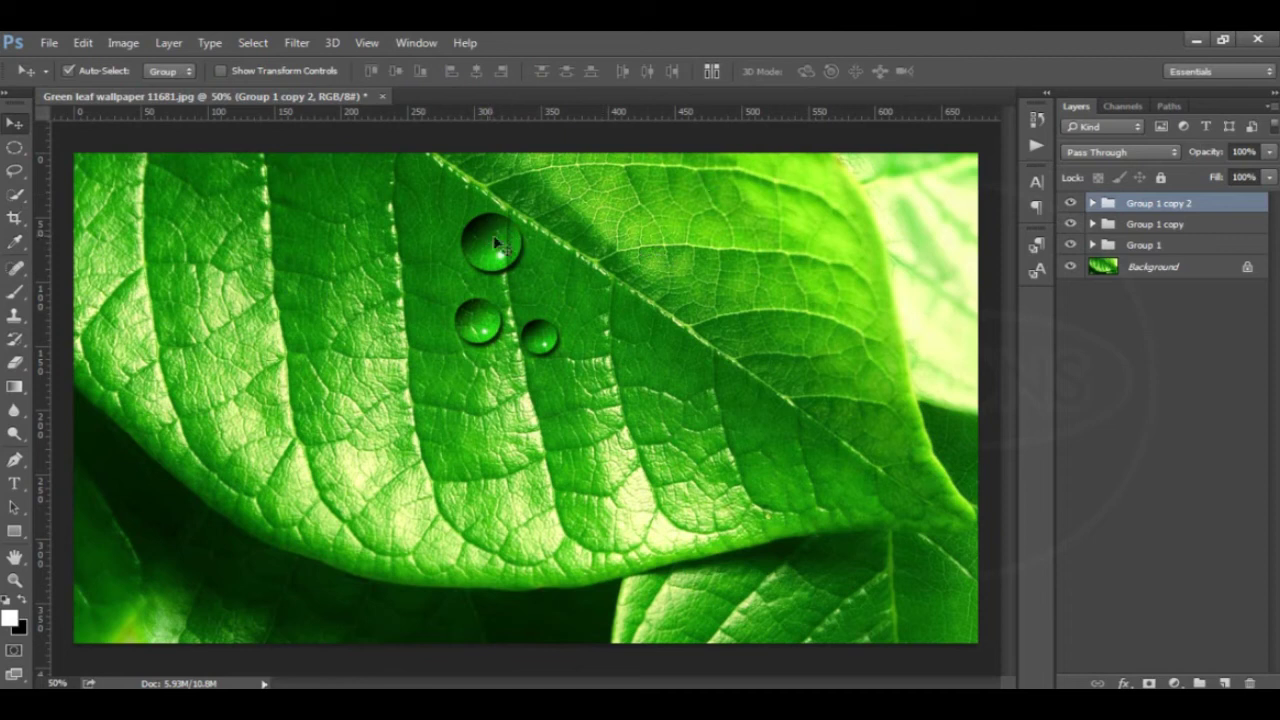
Select Layer 1, the top droplet's shape layer inside Group 1 copy
click(492, 250)
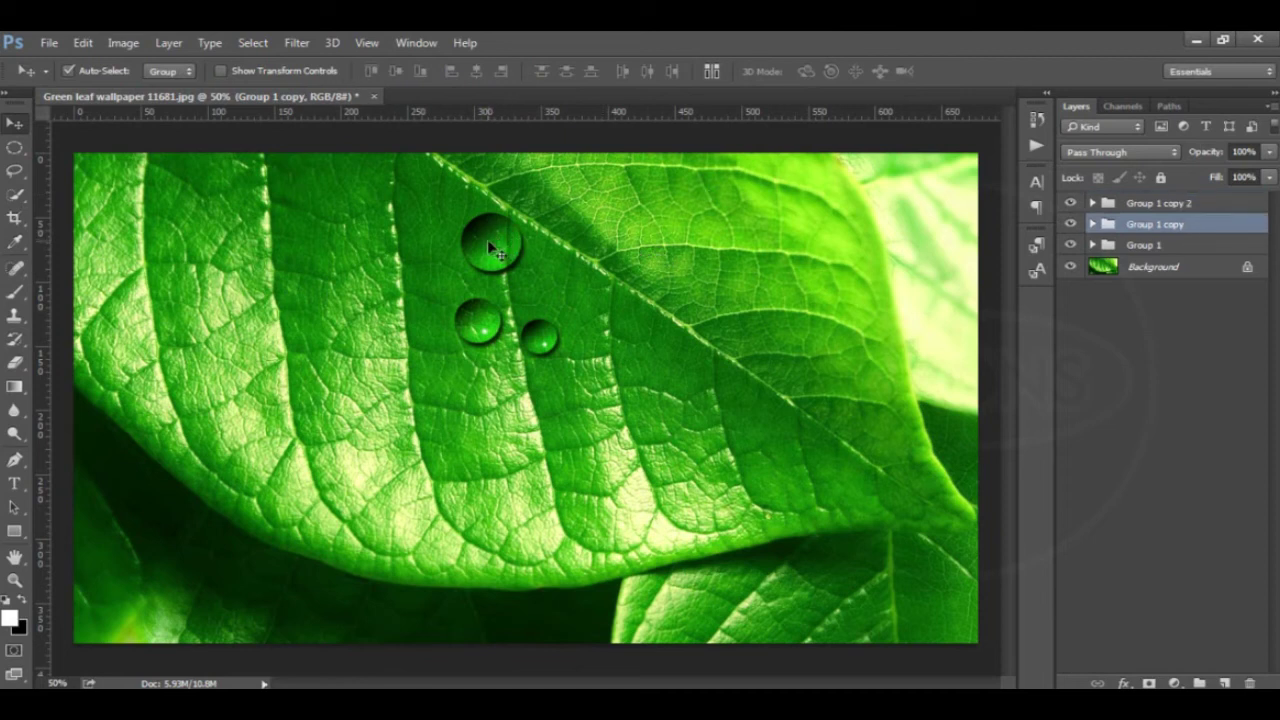
click(1093, 224)
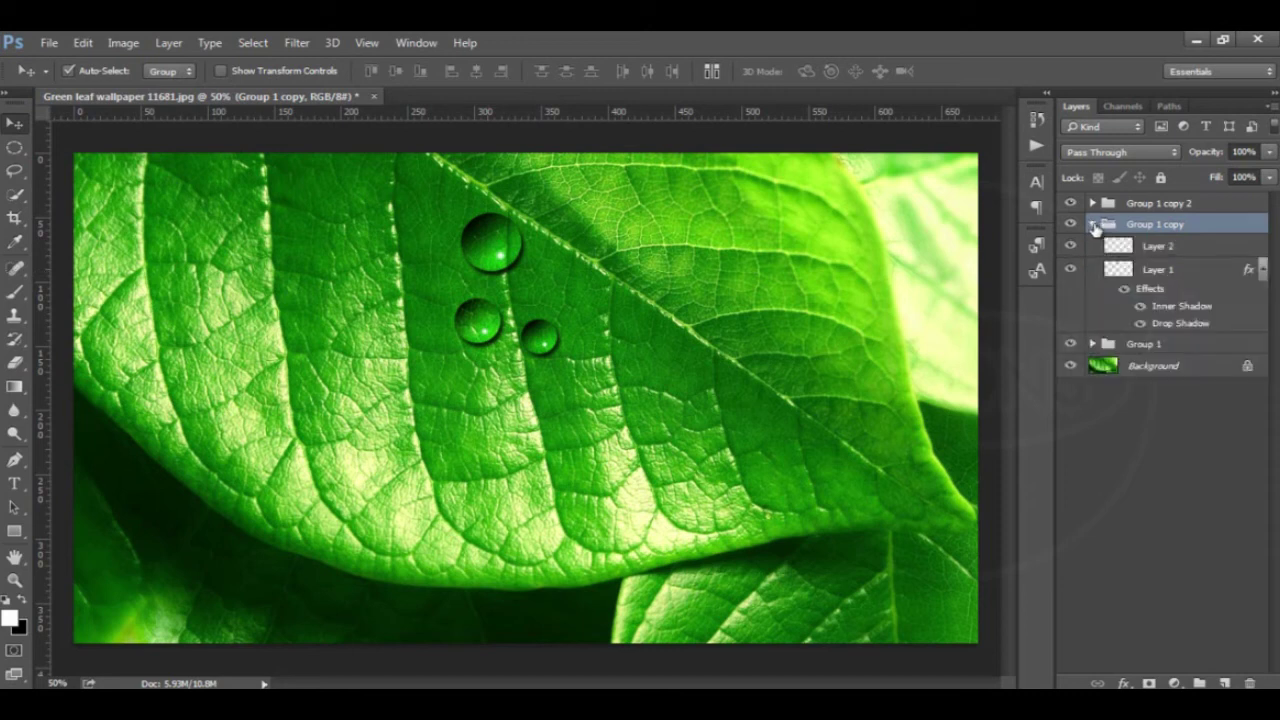
click(1161, 275)
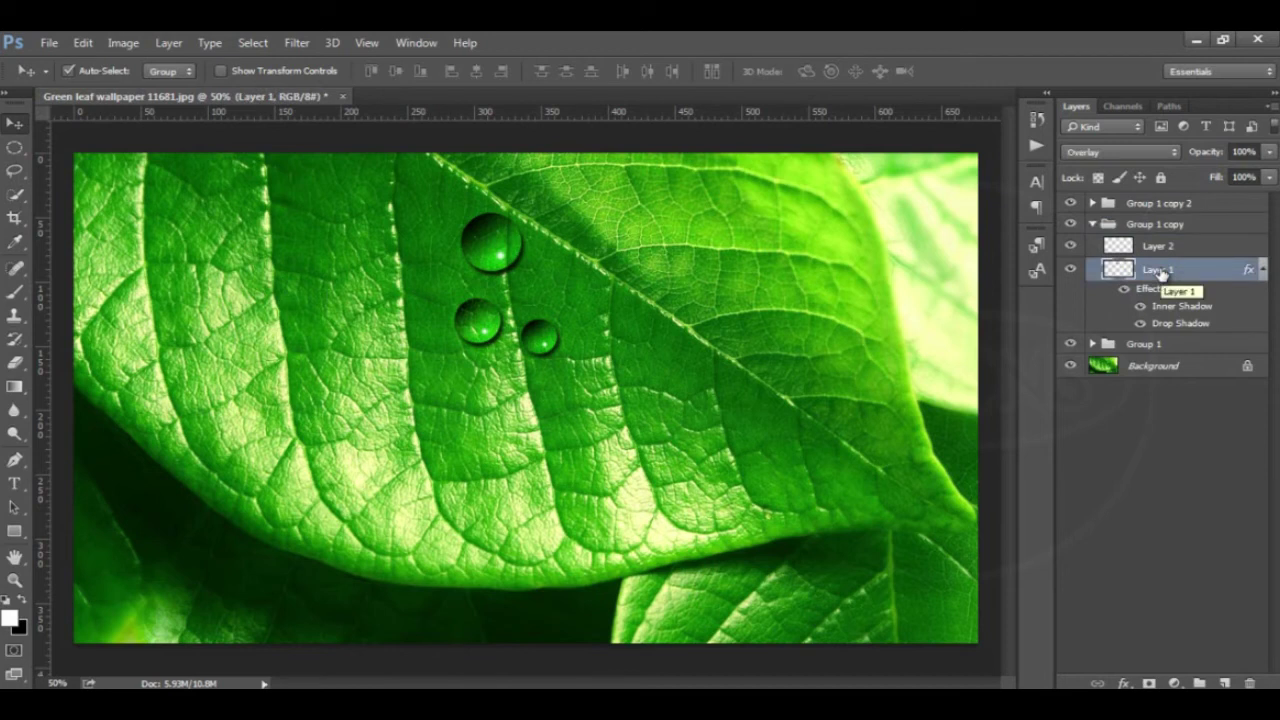
Use Liquify's Forward Warp to pull the top droplet's tail down toward the lower right
click(290, 44)
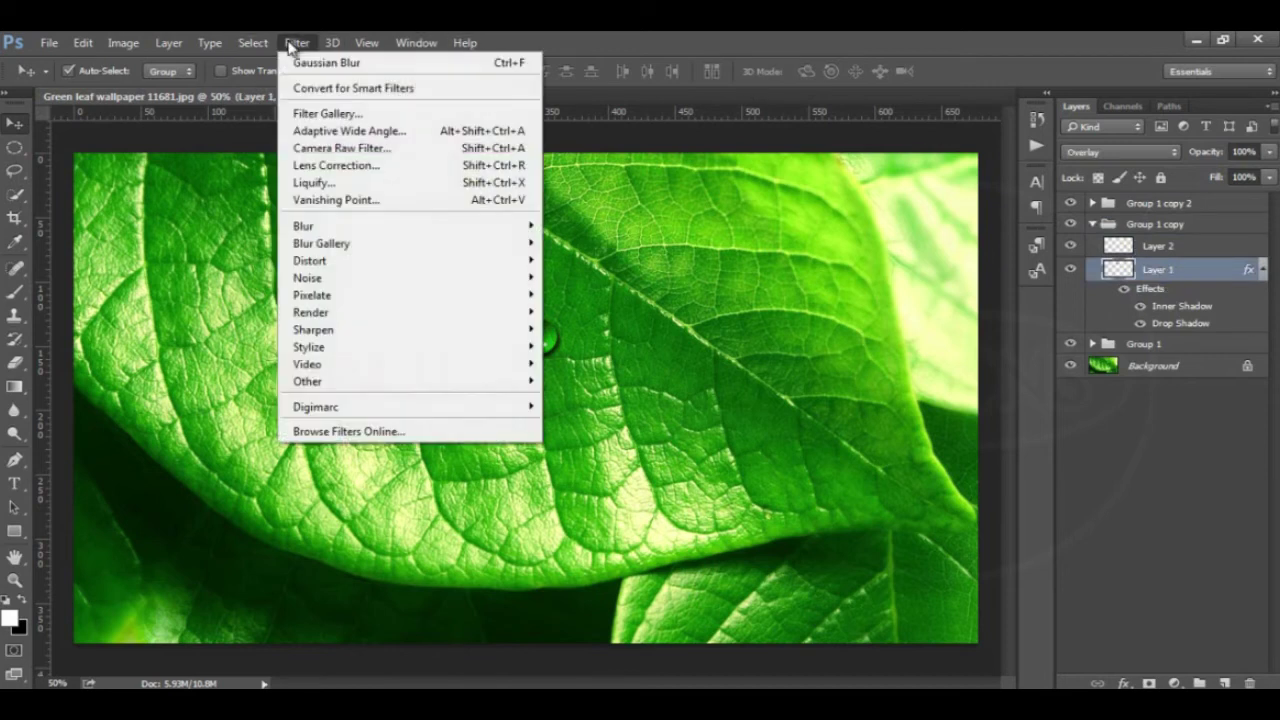
click(340, 183)
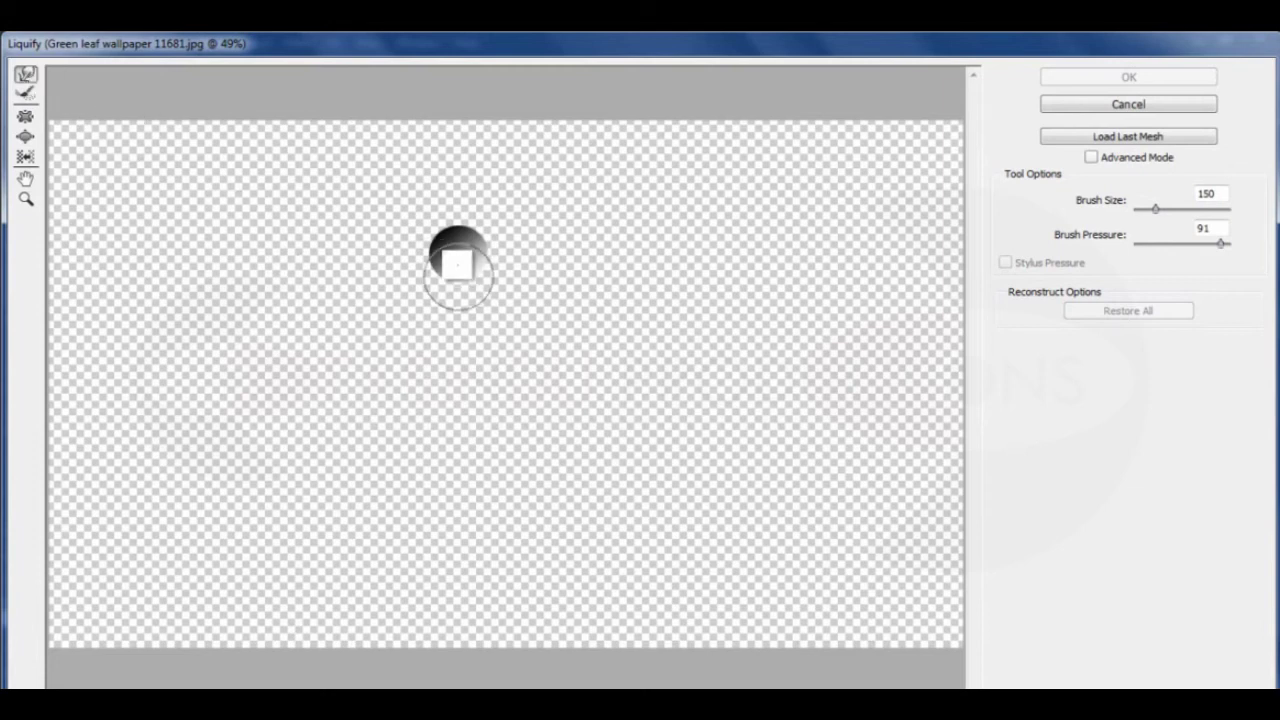
key(bracketleft)
key(bracketleft)
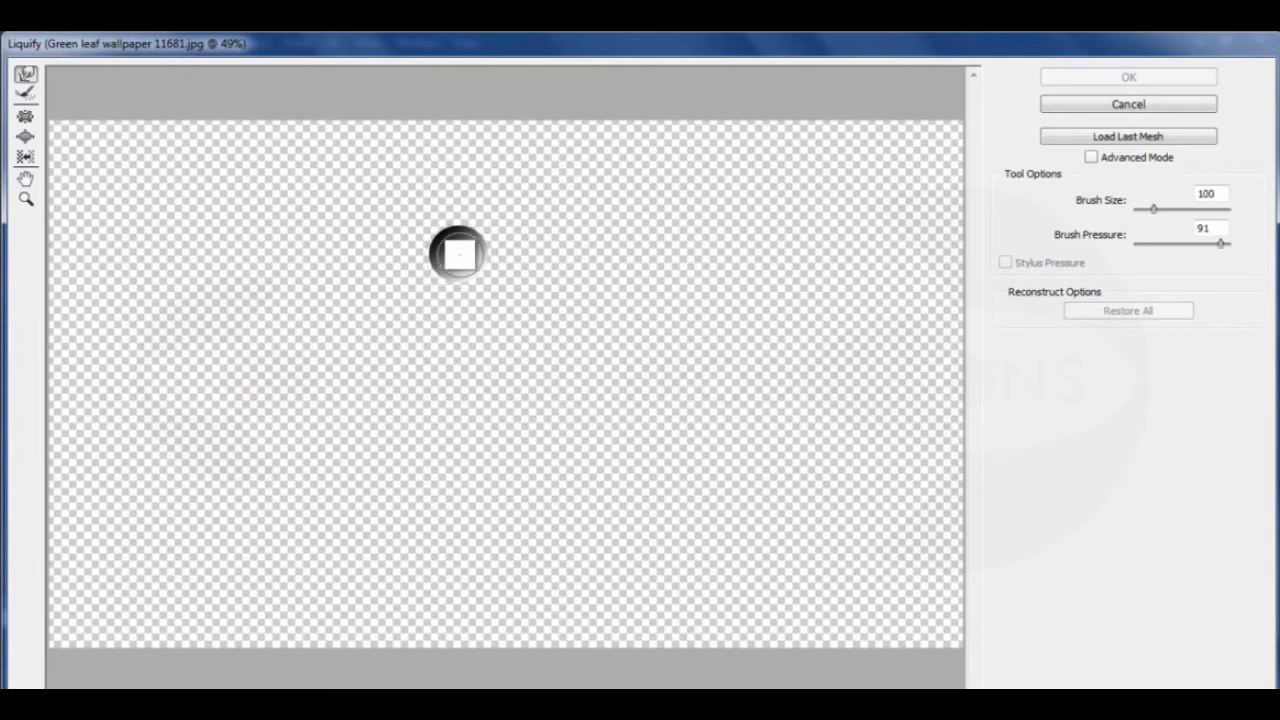
key(bracketright)
drag(460, 252, 461, 258)
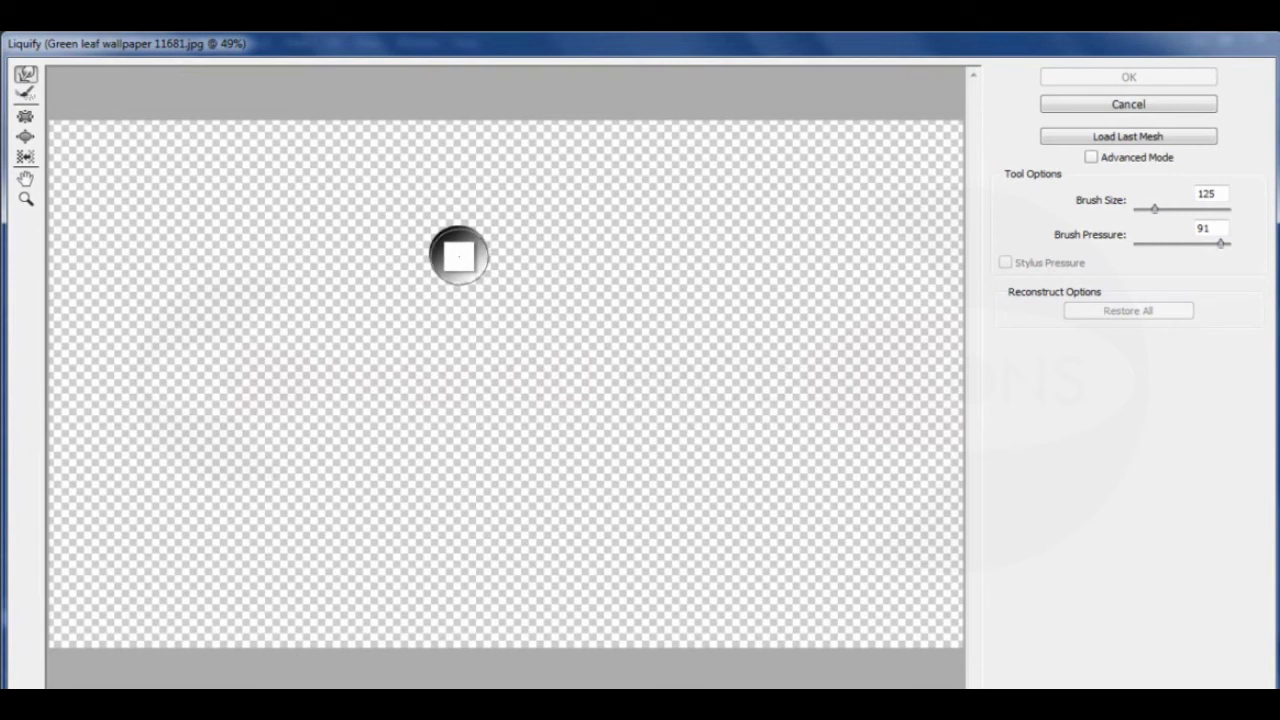
drag(460, 255, 508, 346)
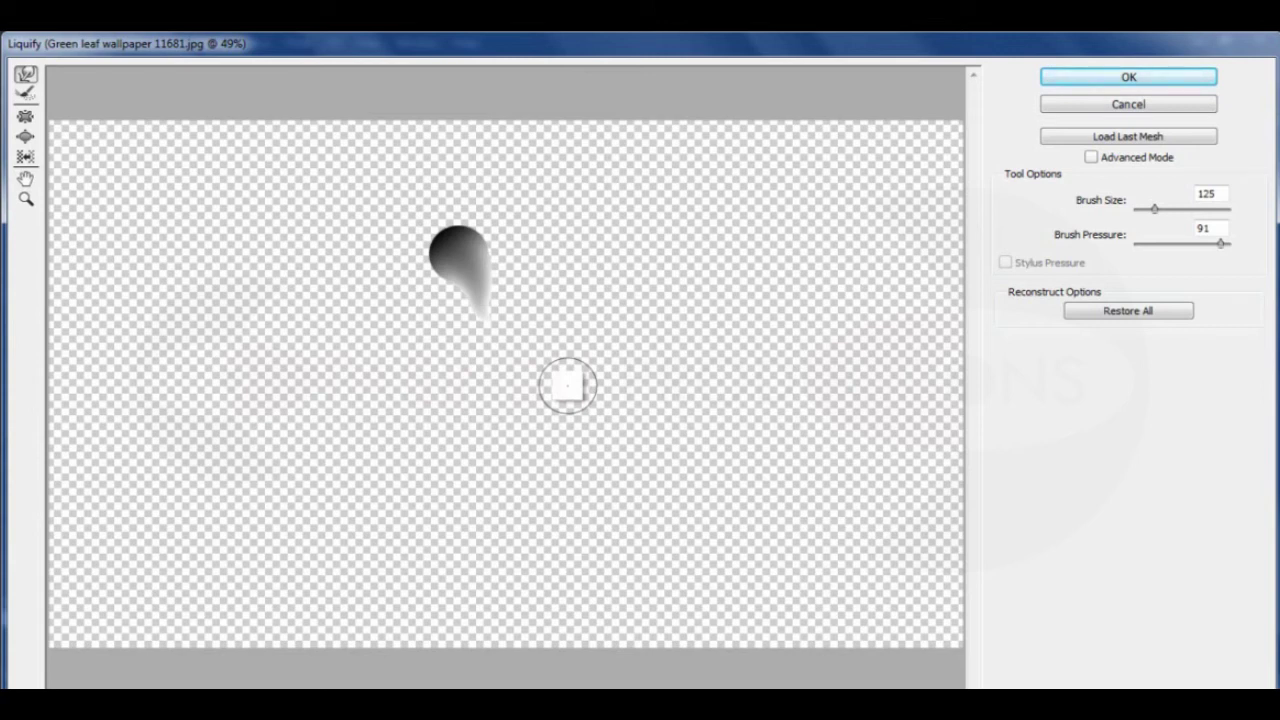
mouse_move(567, 385)
mouse_down()
mouse_move(466, 271)
mouse_move(563, 363)
mouse_up()
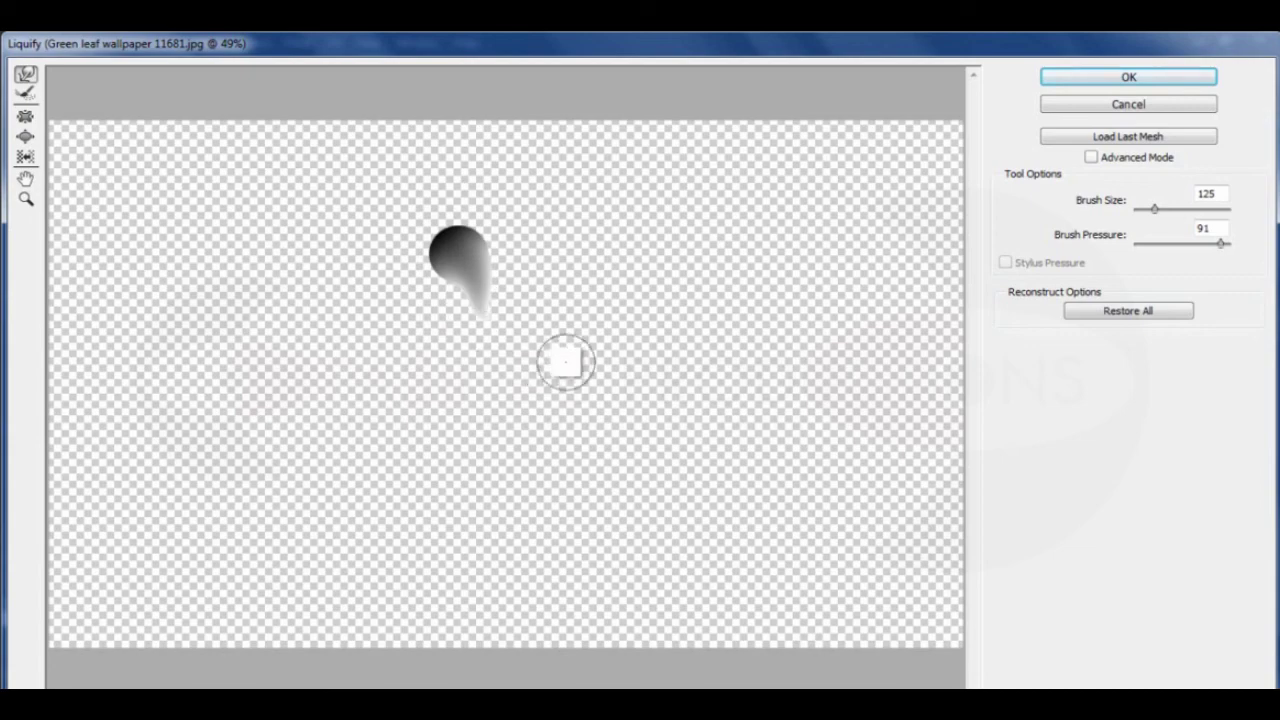
click(1128, 78)
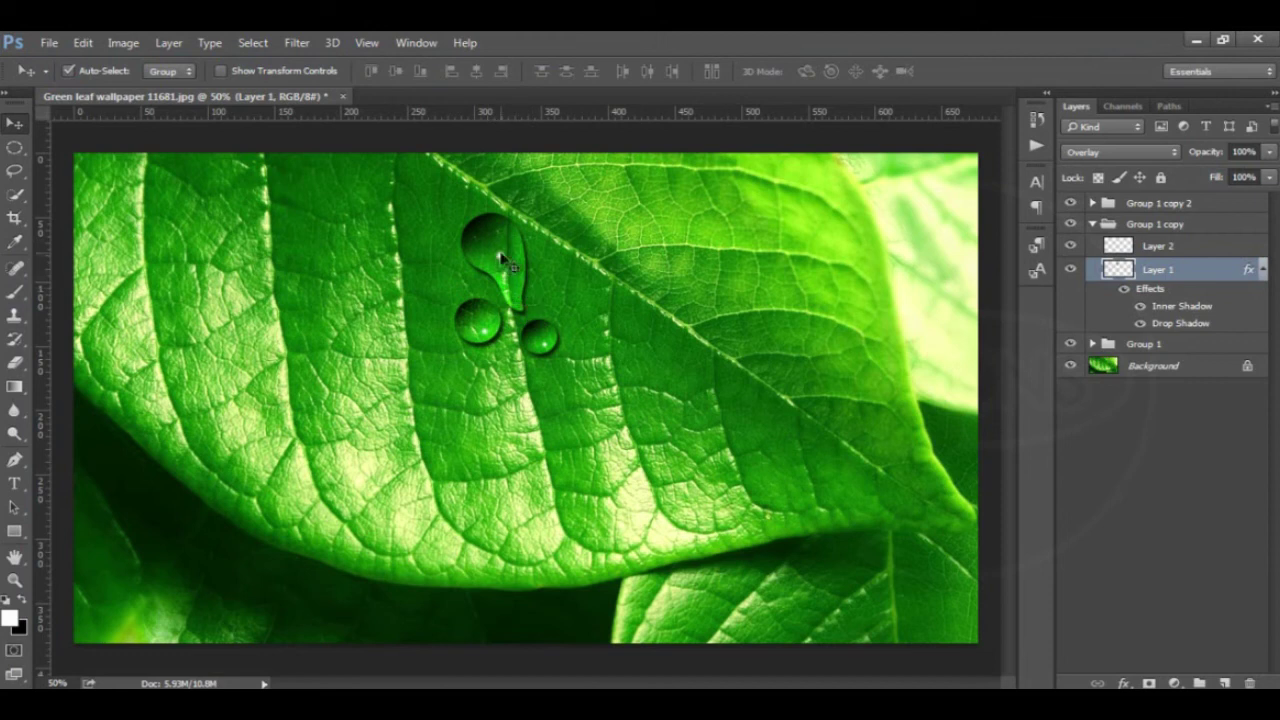
Duplicate Group 1 copy 2 as Group 1 copy 3, move it up-right, and scale it to about 55%
click(571, 394)
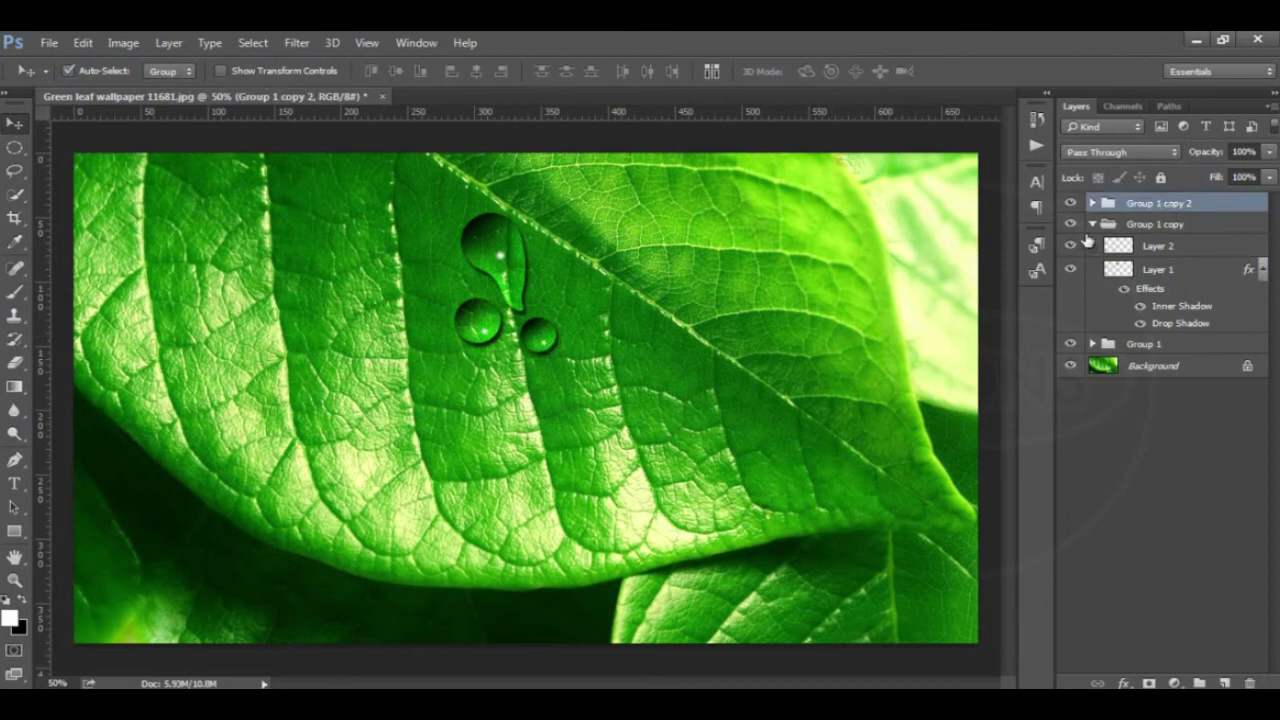
click(1092, 224)
mouse_move(1133, 213)
mouse_down()
mouse_move(1235, 661)
mouse_move(1224, 683)
mouse_up()
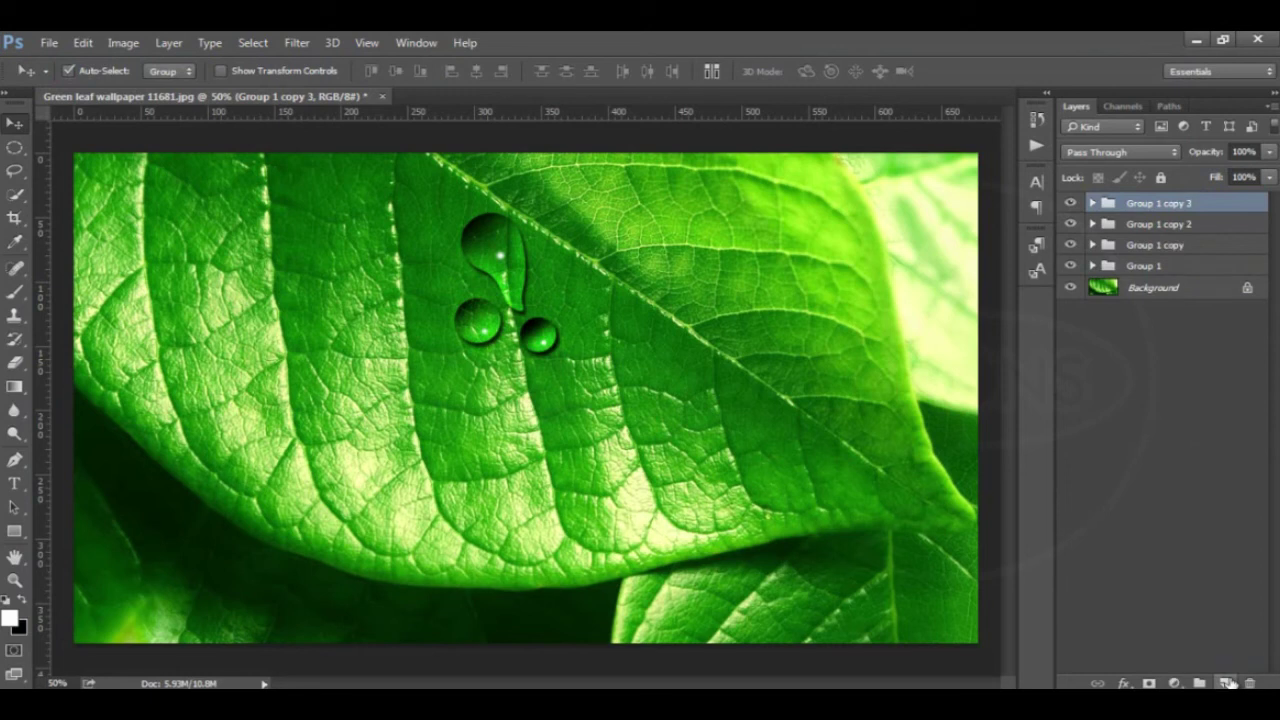
drag(539, 344, 557, 291)
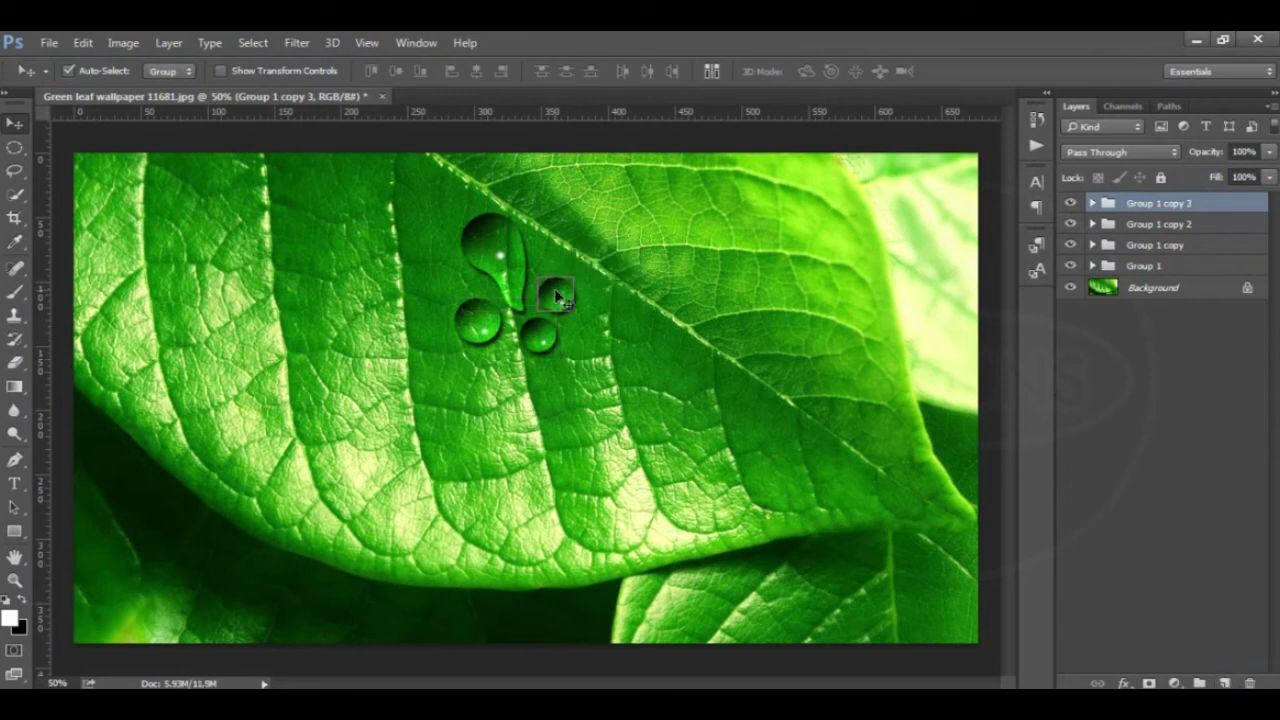
key(ctrl+t)
drag(577, 272, 571, 282)
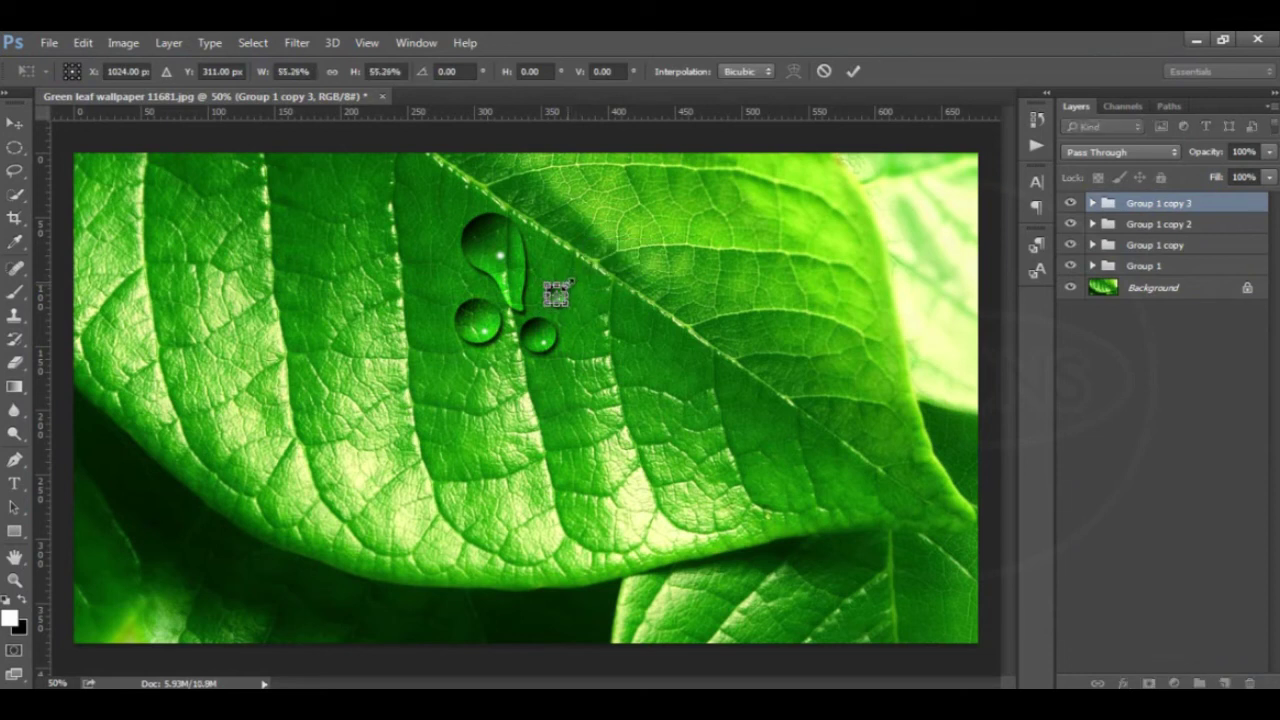
key(Left)
key(Left)
key(Left)
key(Left)
key(Left)
key(Left)
key(Left)
key(Left)
key(Left)
key(Left)
key(Left)
key(Left)
key(Return)
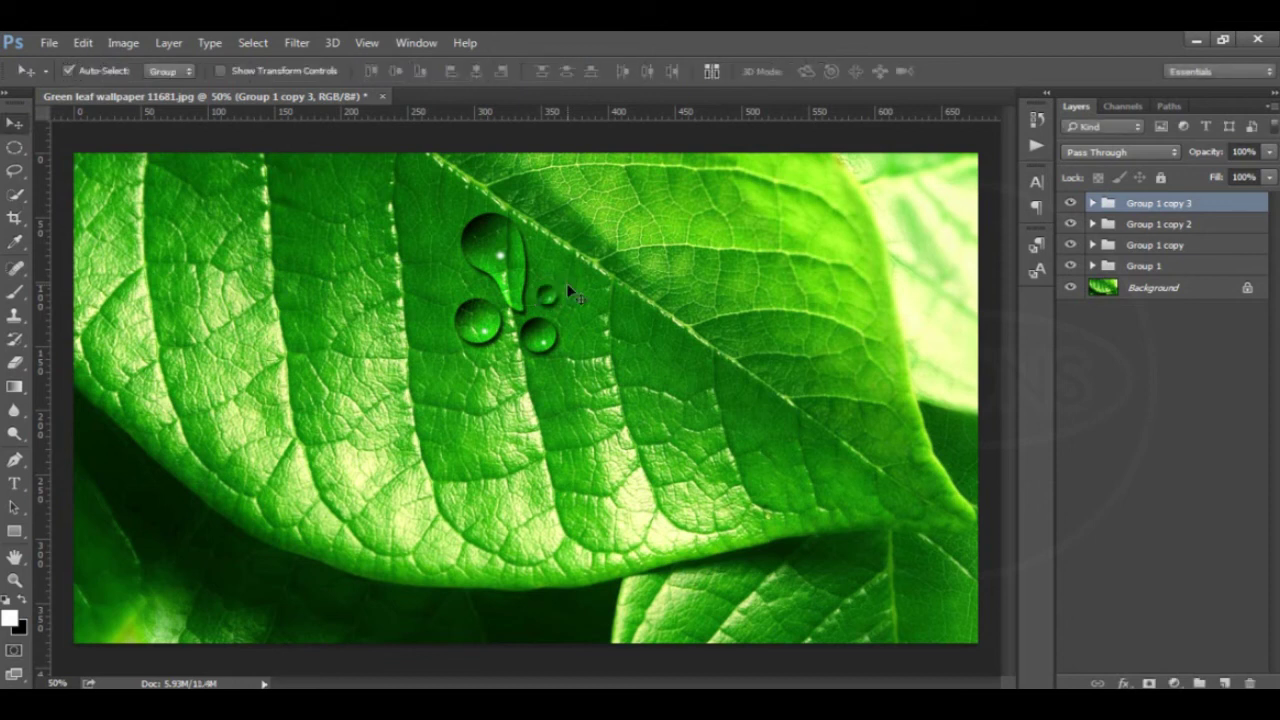